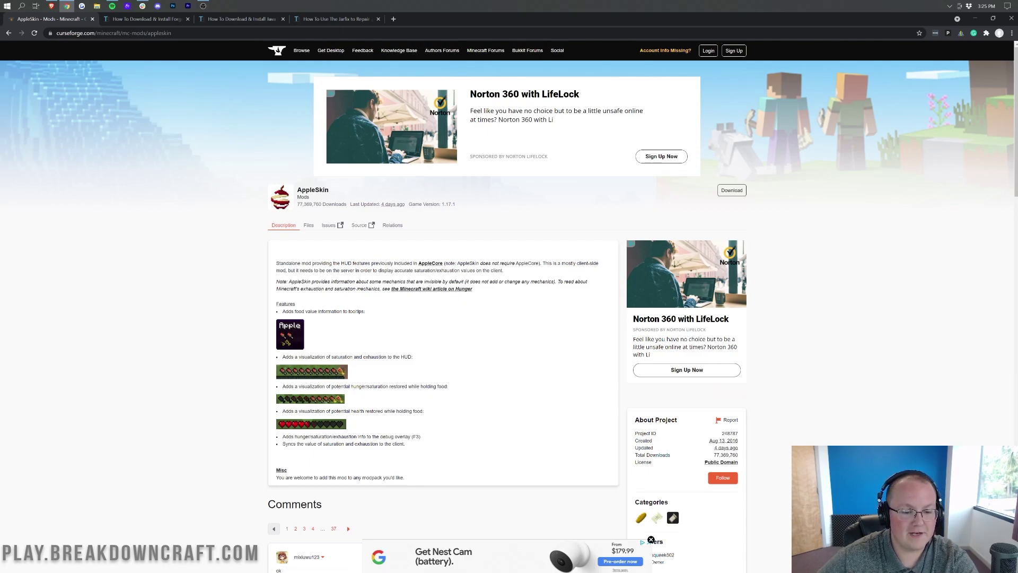
Review the AppleSkin mod's features on its CurseForge description page
scroll(391, 342, "down", 2)
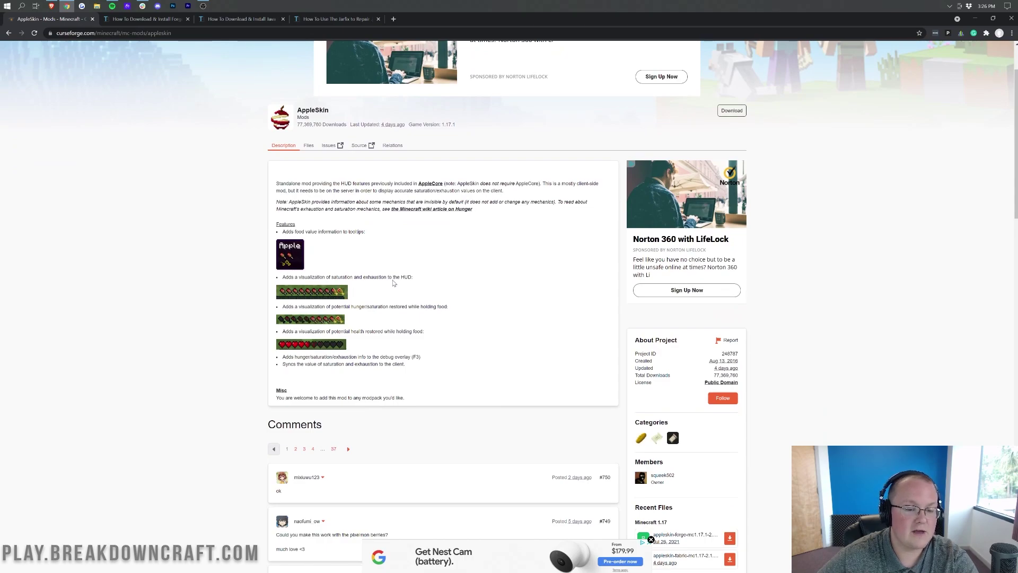
scroll(335, 298, "down", 1)
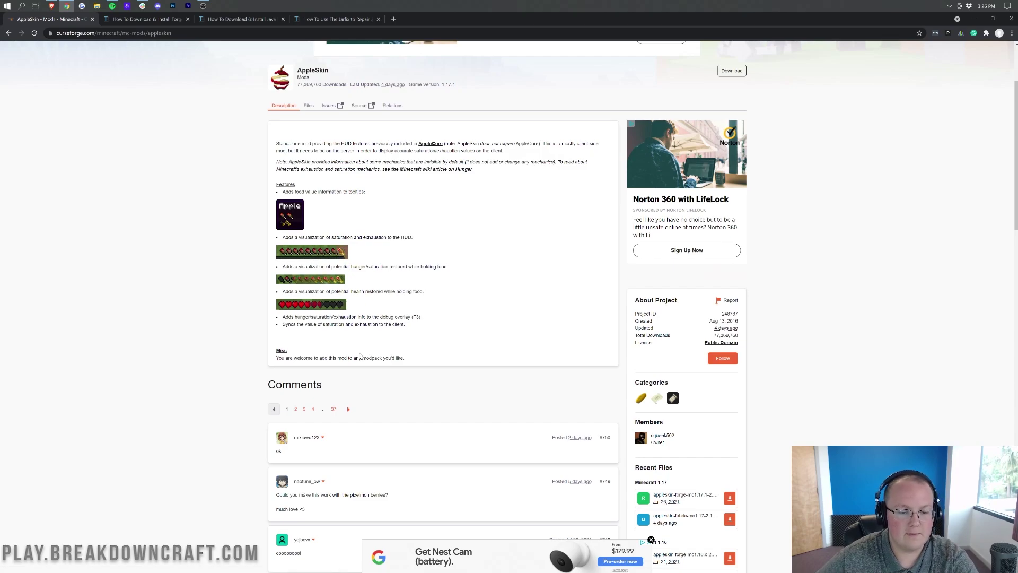
scroll(464, 387, "up", 3)
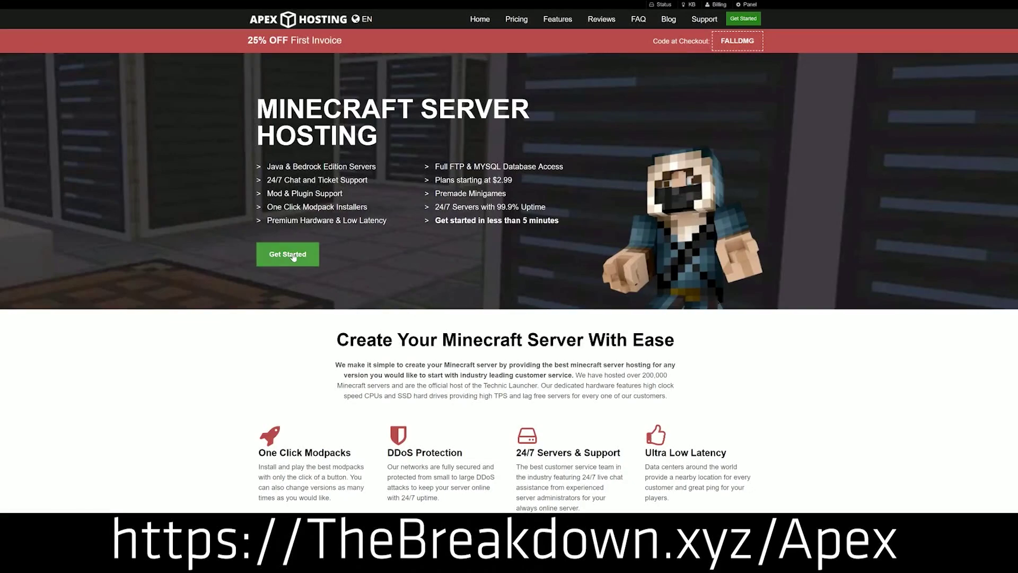
Examine the server hosting features on the Apex Hosting home page, including 24/7 support and automated backups
scroll(271, 258, "down", 4)
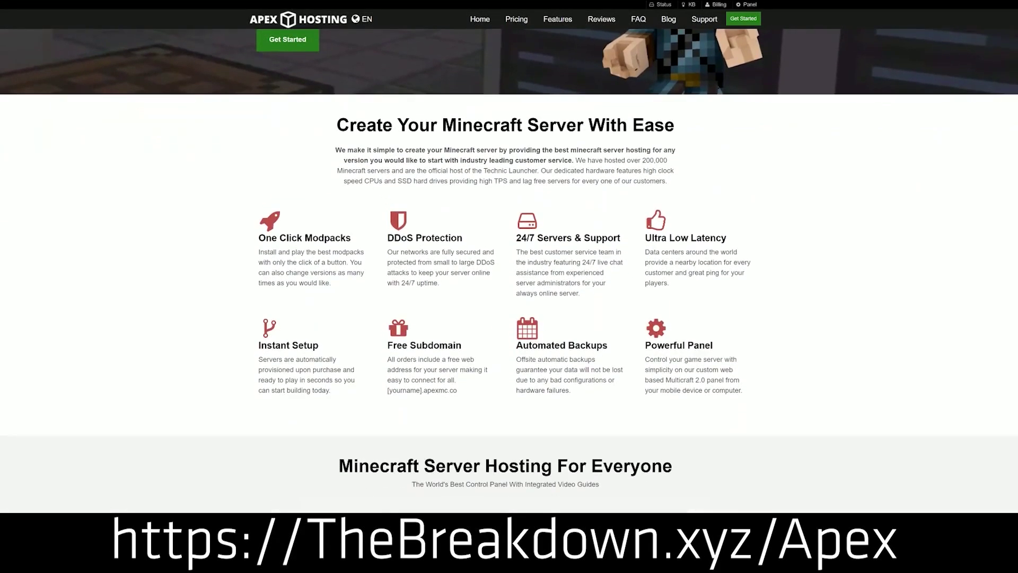
left_click_drag(258, 238, 643, 239)
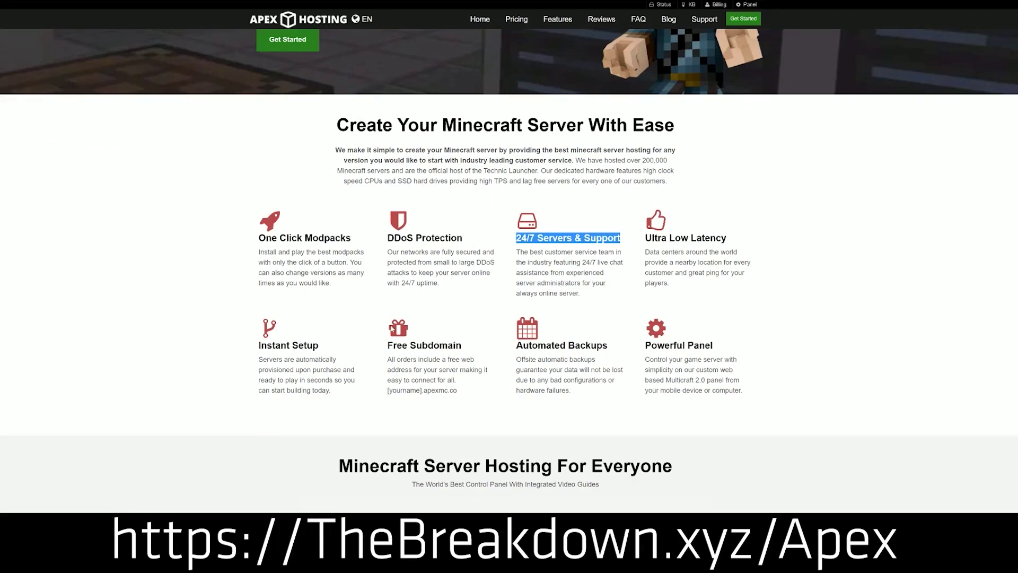
left_click_drag(514, 346, 634, 341)
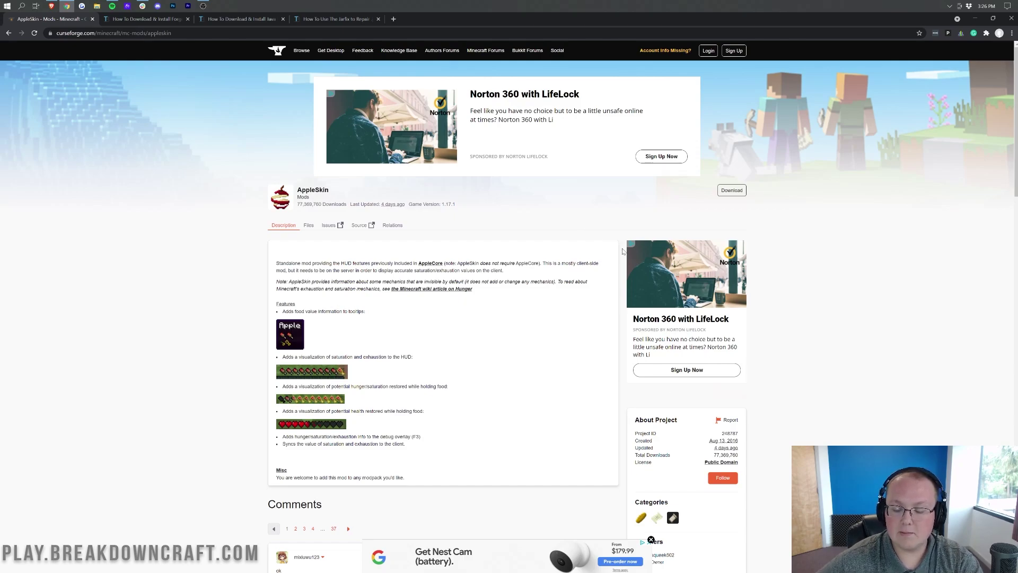
Download the AppleSkin Forge file for Minecraft 1.17.1 from the mod's recent files and keep it
scroll(635, 248, "down", 6)
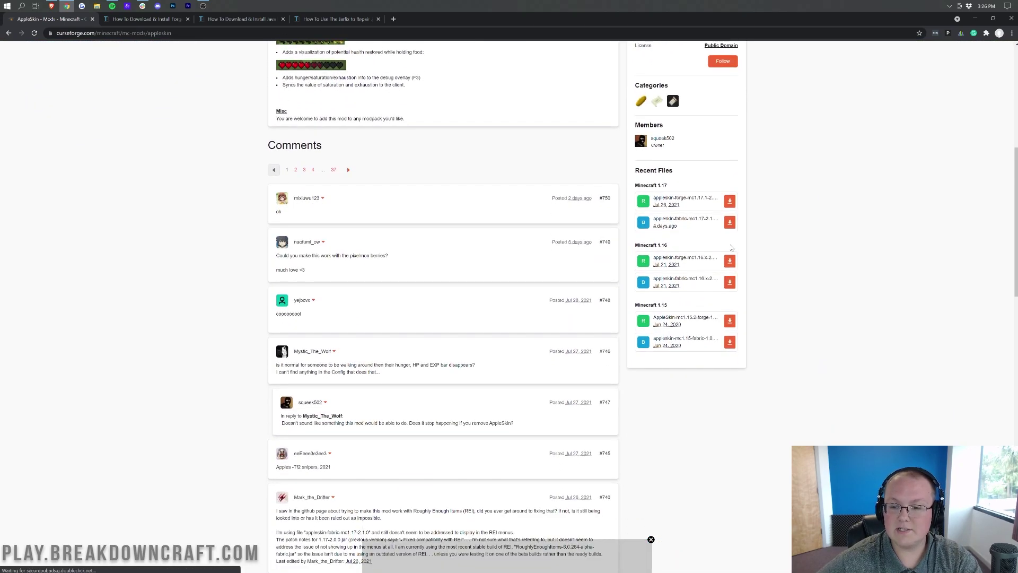
scroll(679, 229, "up", 1)
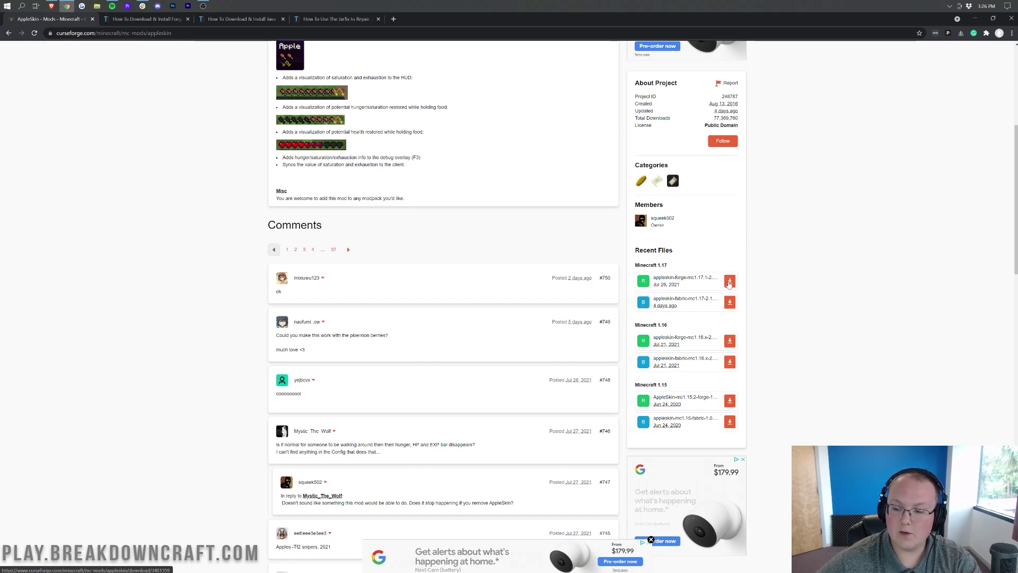
left_click(730, 282)
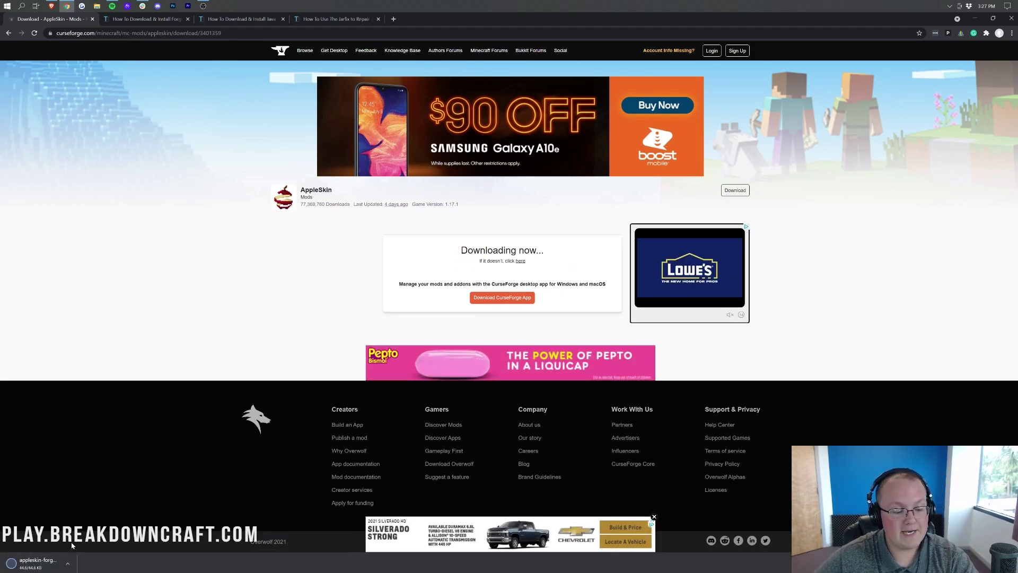
left_click(154, 563)
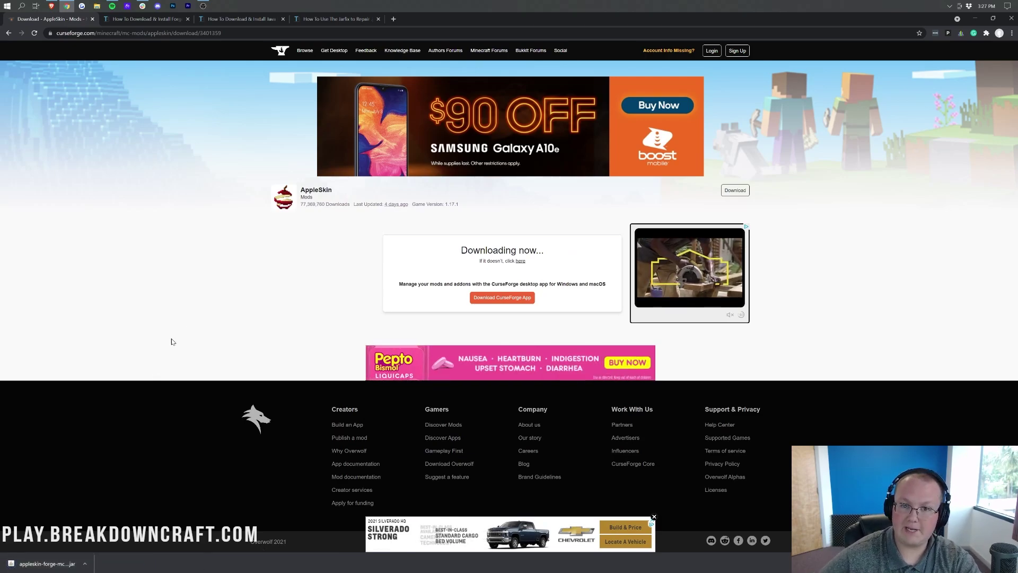
Open the Forge downloads page through the download link in the Forge installation article
key("ctrl+Tab")
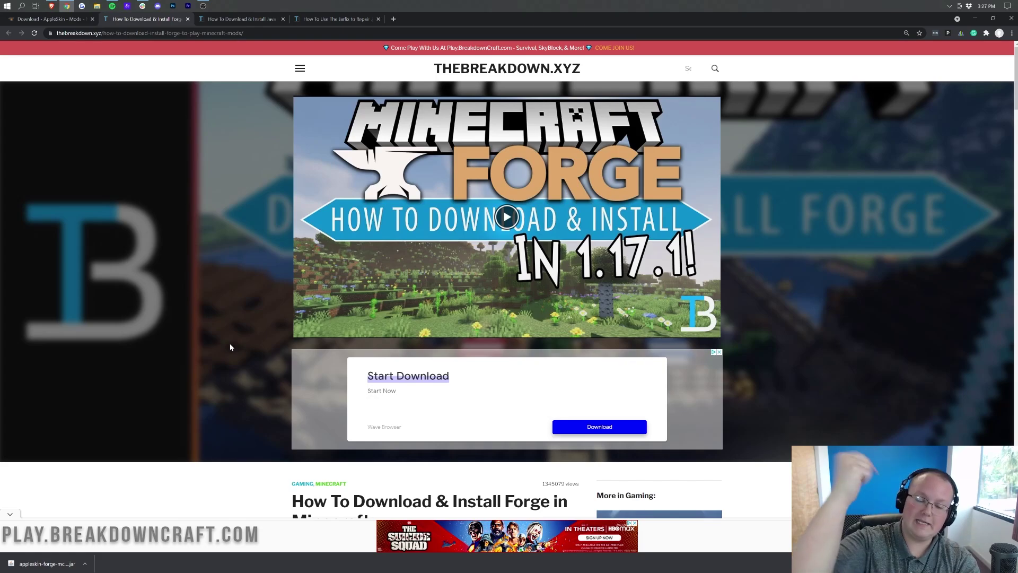
scroll(239, 297, "down", 5)
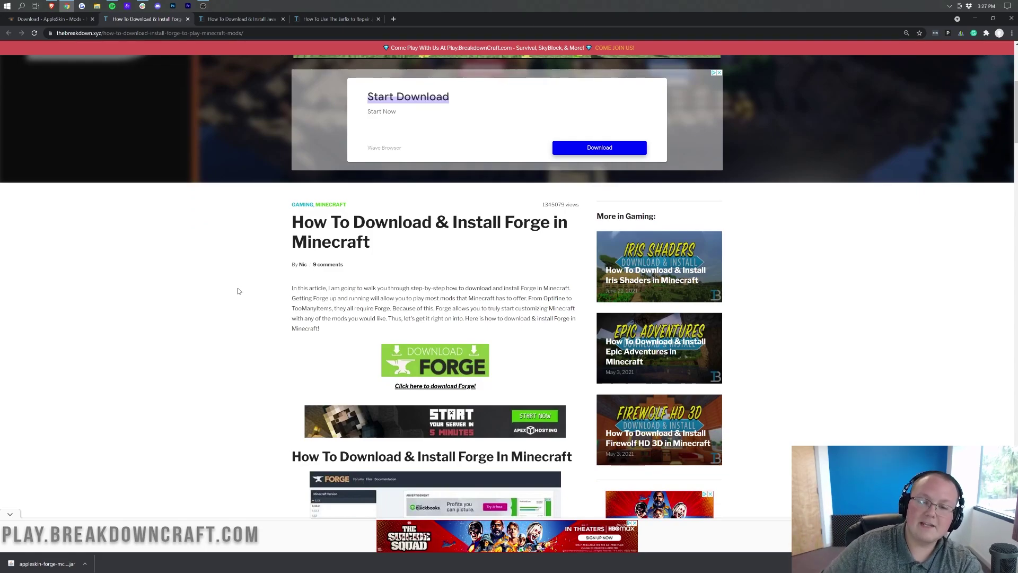
scroll(255, 292, "up", 4)
scroll(269, 290, "down", 5)
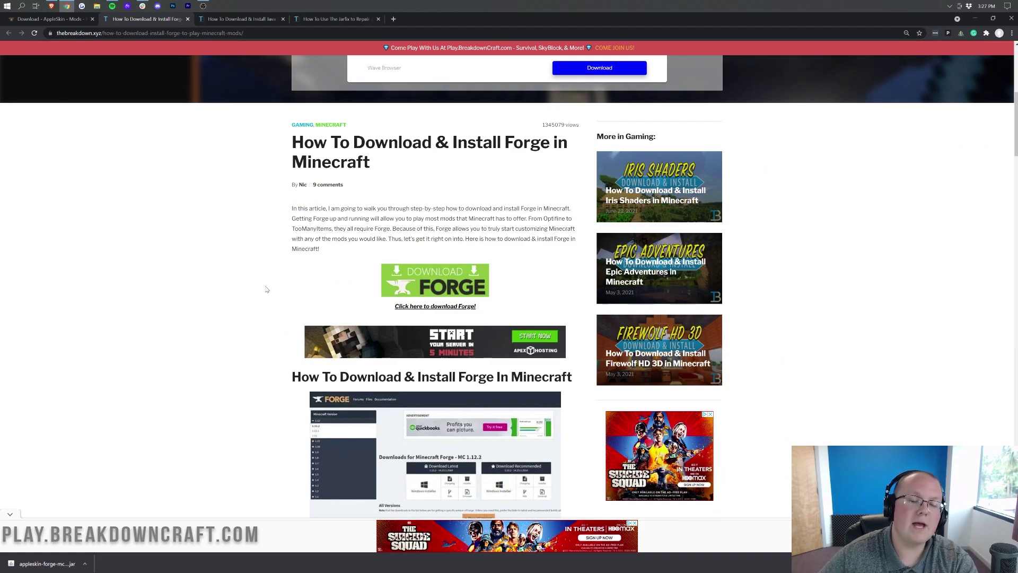
left_click(407, 291)
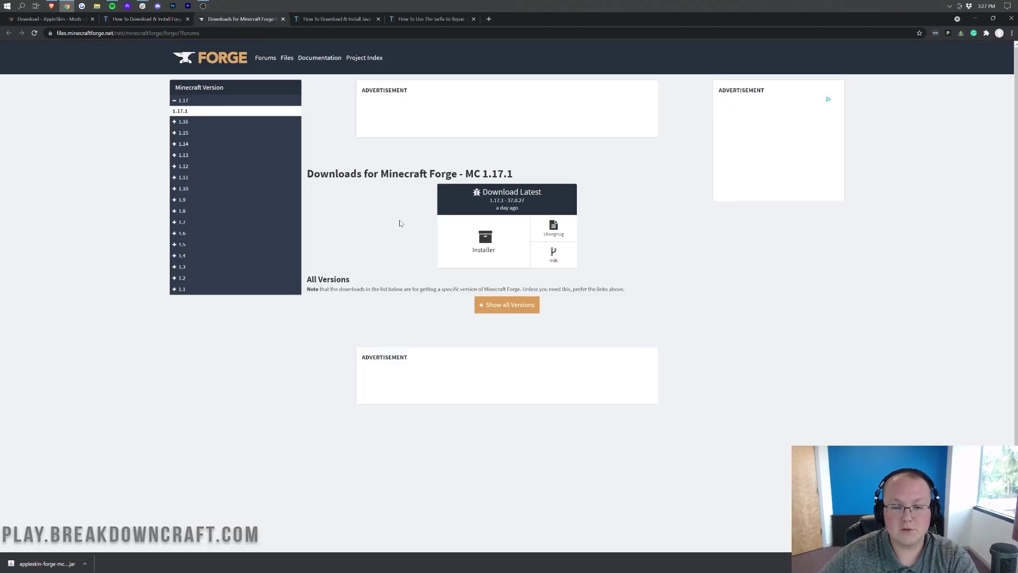
Download the latest Forge installer for Minecraft 1.17.1, skipping the advertisement and keeping the jar file
left_click_drag(464, 173, 513, 174)
left_click(513, 173)
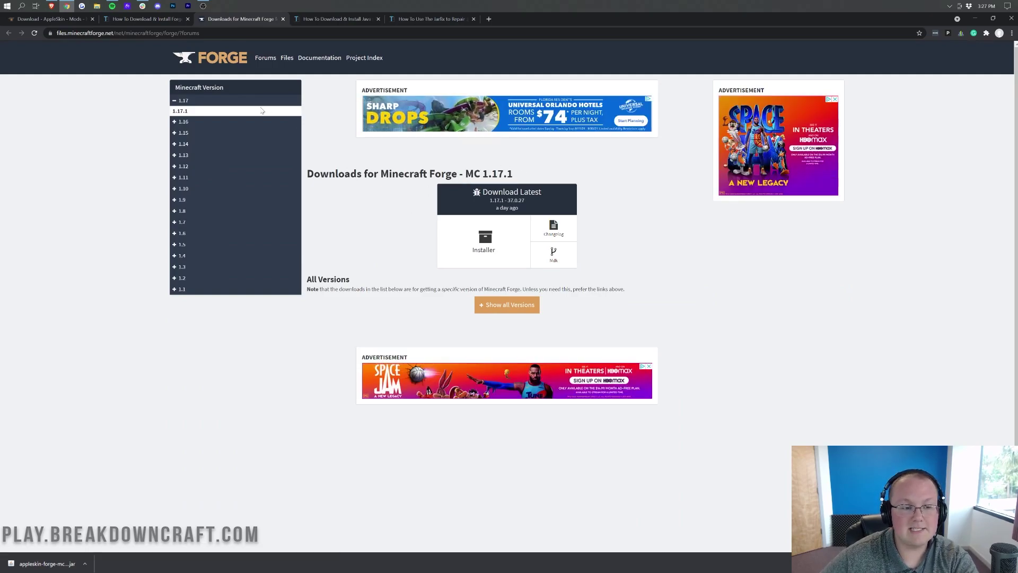
left_click(189, 101)
left_click(188, 103)
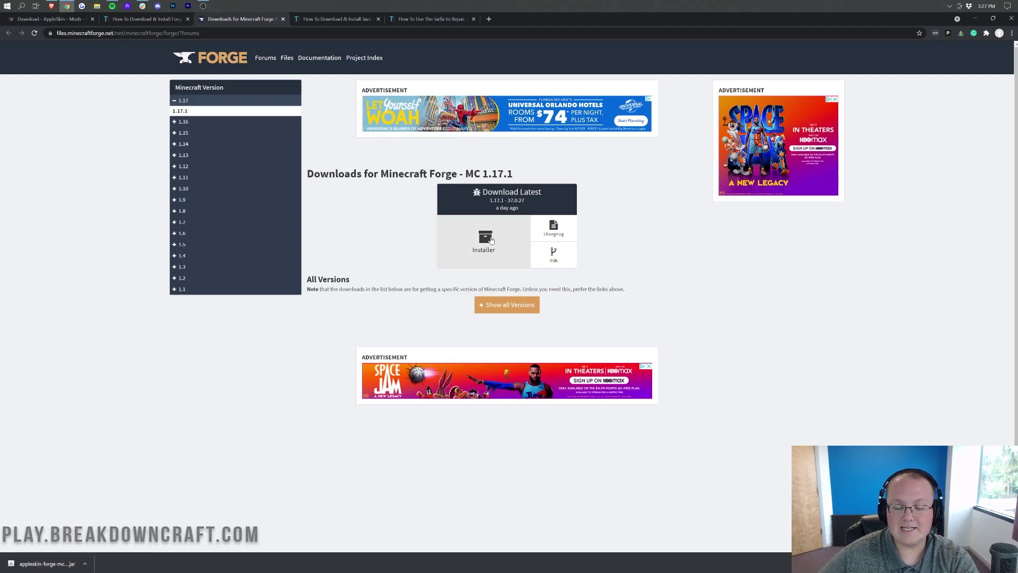
left_click(471, 236)
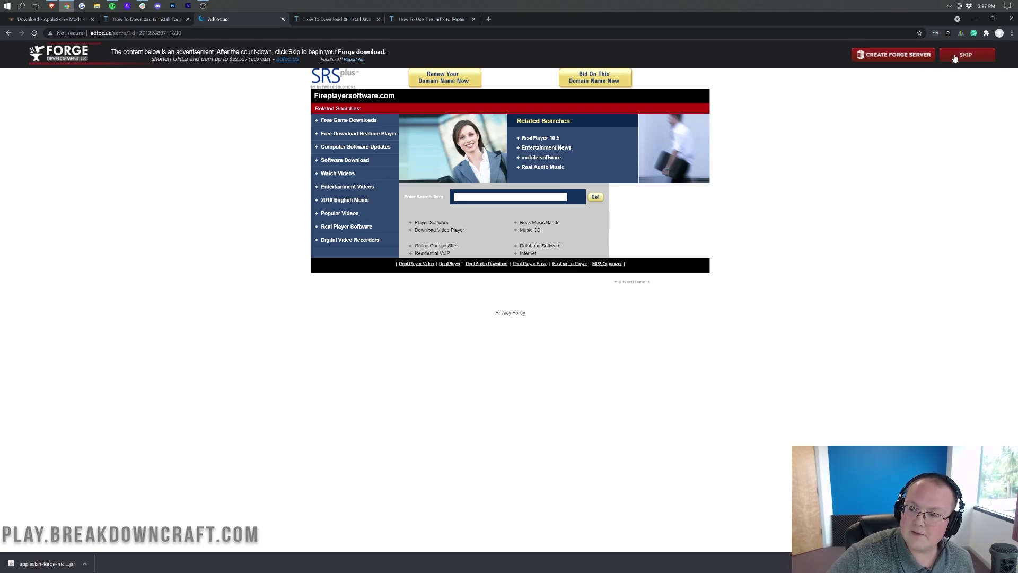
left_click(981, 56)
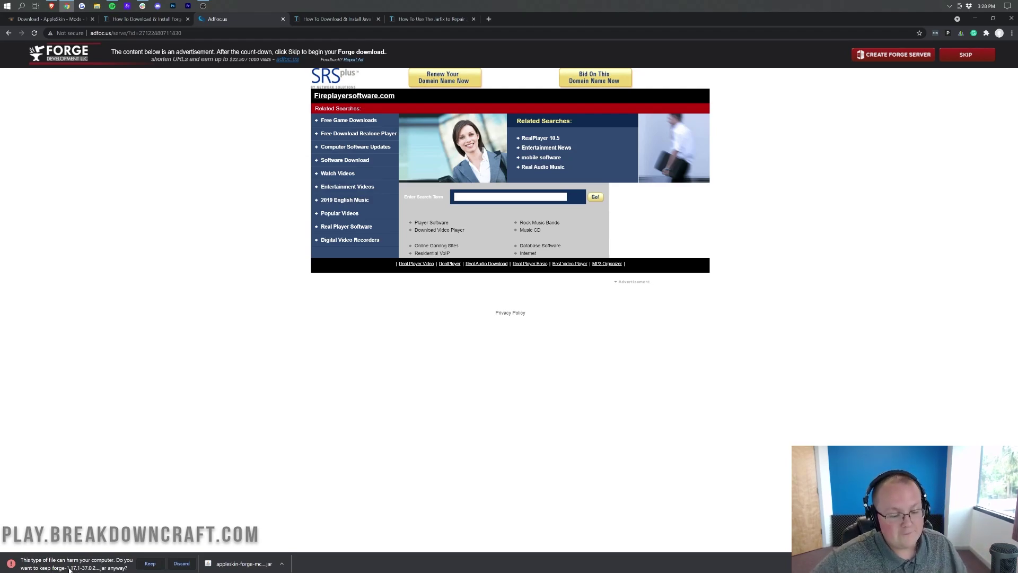
left_click(150, 564)
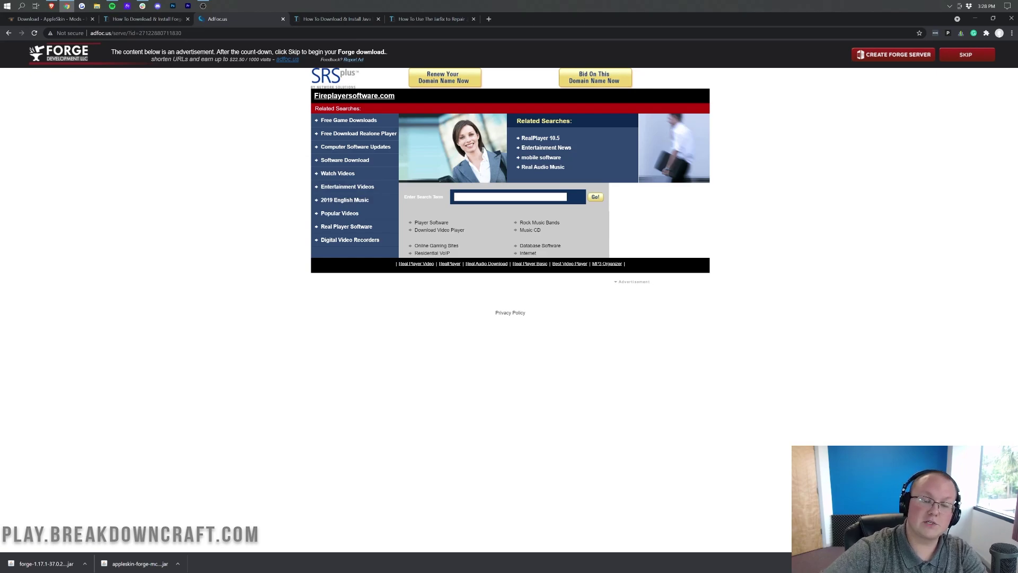
Show the desktop, refresh it, and place the AppleSkin and Forge jar files side by side near the upper middle
left_click(282, 18)
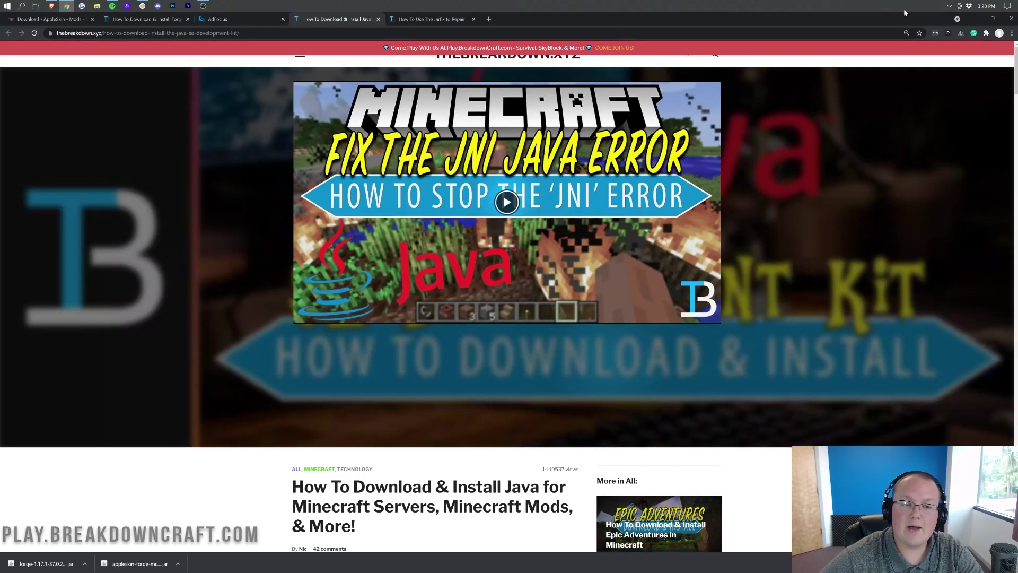
left_click(975, 18)
right_click(175, 112)
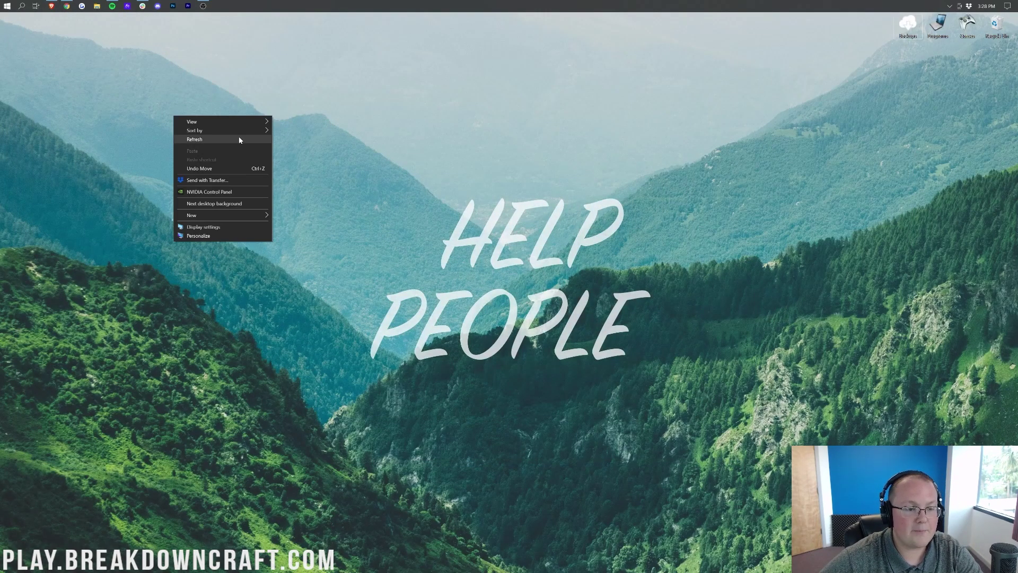
left_click(196, 138)
left_click_drag(348, 80, 491, 98)
left_click_drag(14, 61, 521, 98)
mouse_move(542, 157)
left_mouse_down()
mouse_move(512, 46)
mouse_move(555, 187)
mouse_move(542, 189)
left_mouse_up()
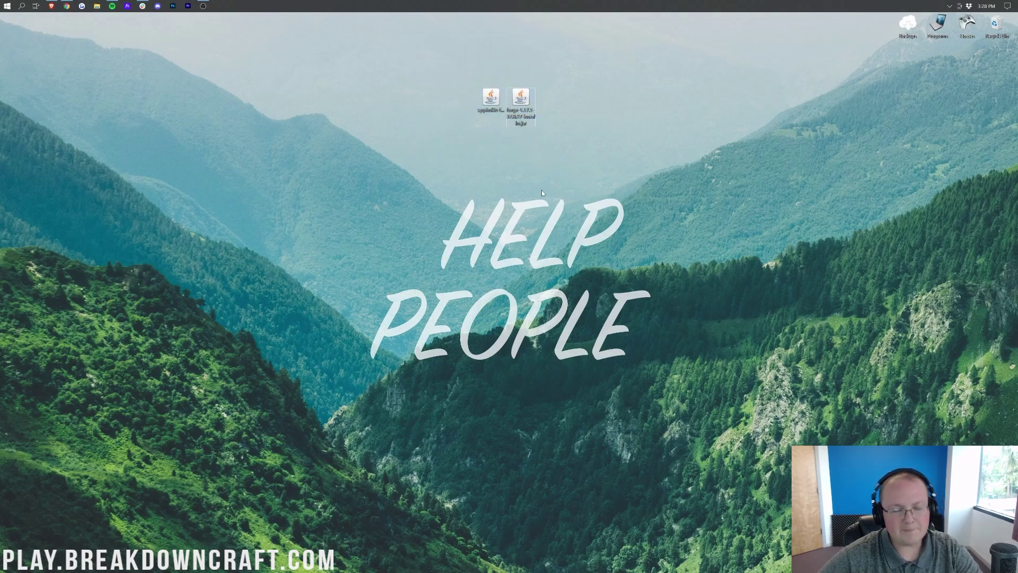
Find and open the Downloads folder to check its contents, and close it
left_click(2, 4)
type("downl")
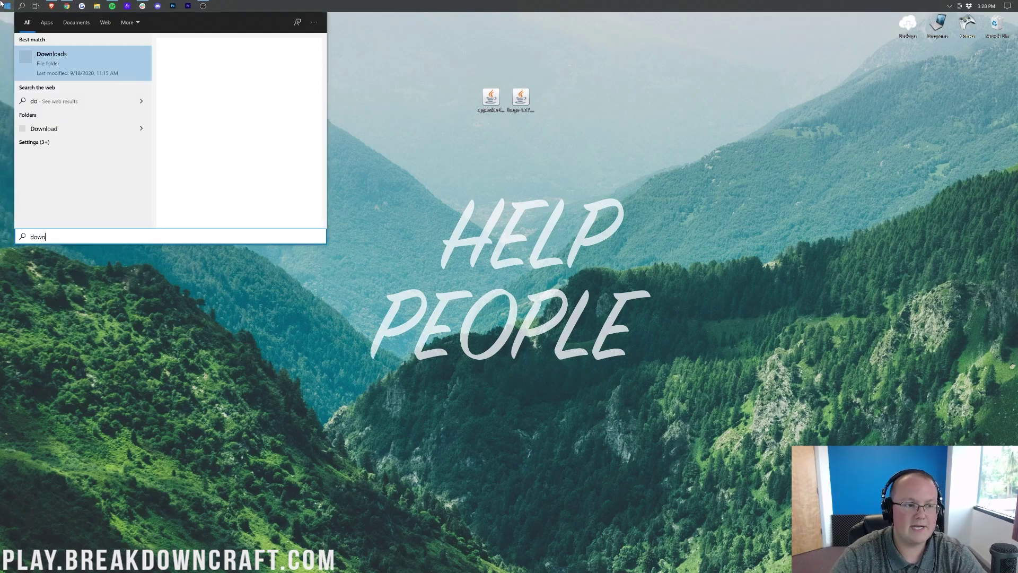
left_click(267, 245)
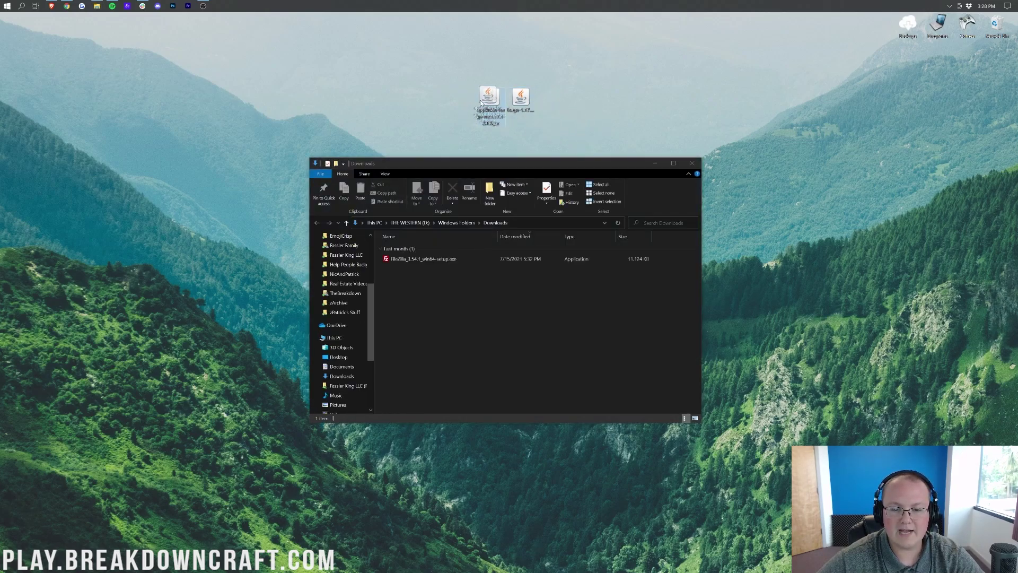
left_click_drag(477, 89, 574, 121)
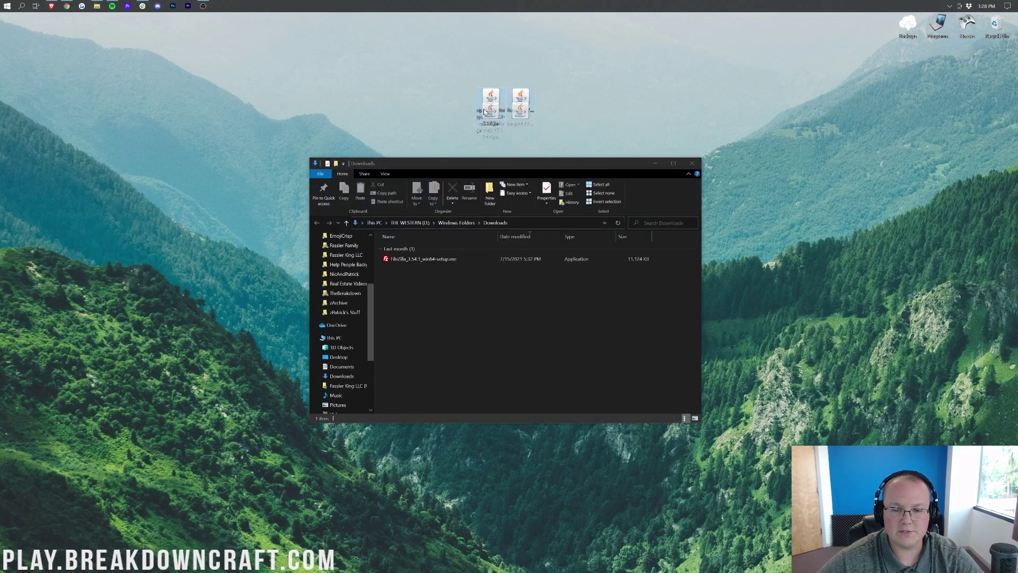
left_click(692, 163)
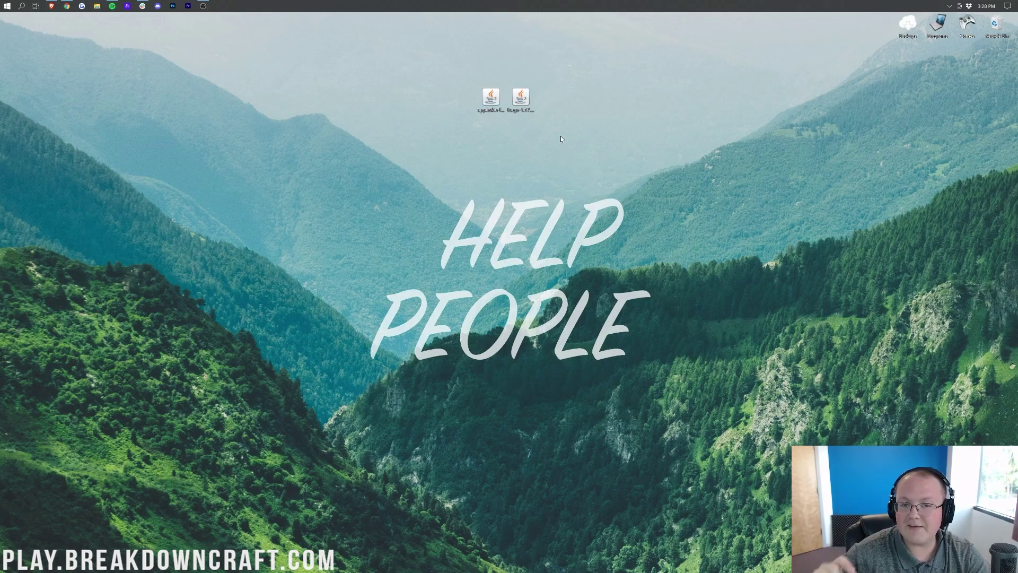
Check which apps are offered for opening the Forge installer jar, and dismiss the choice
left_click(522, 98)
right_click(519, 98)
left_click(518, 101)
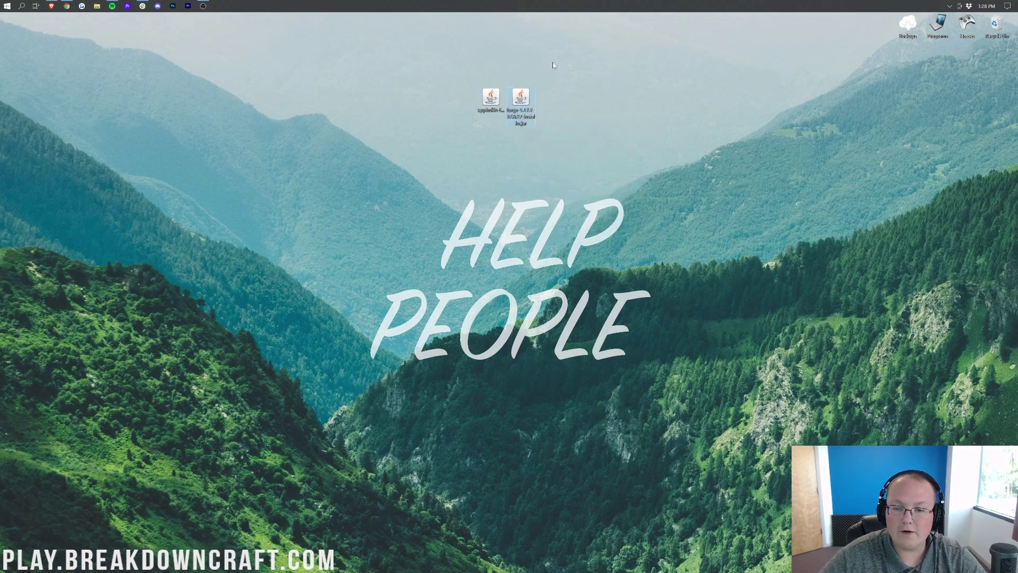
right_click(515, 102)
left_click(540, 149)
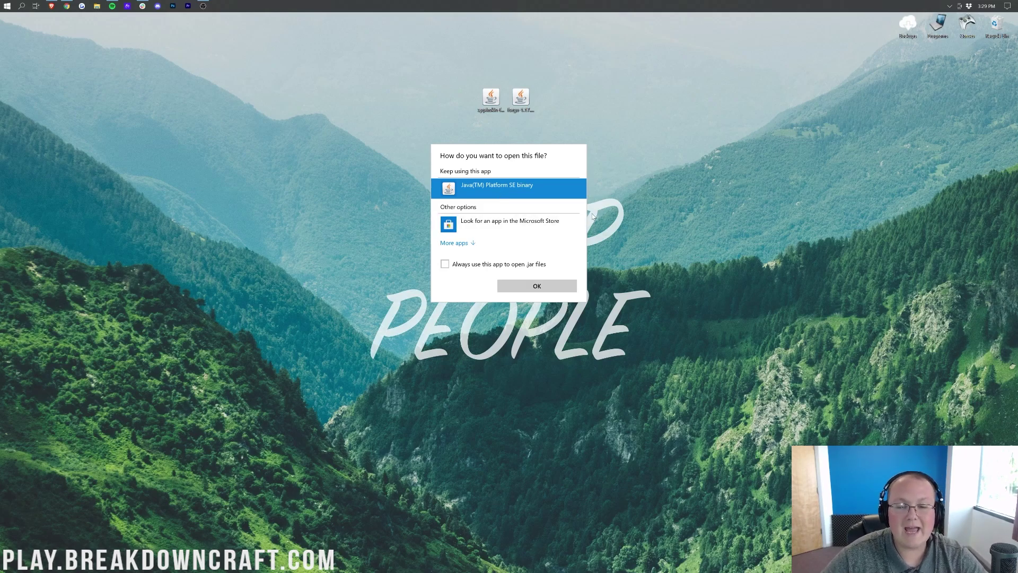
left_click(639, 215)
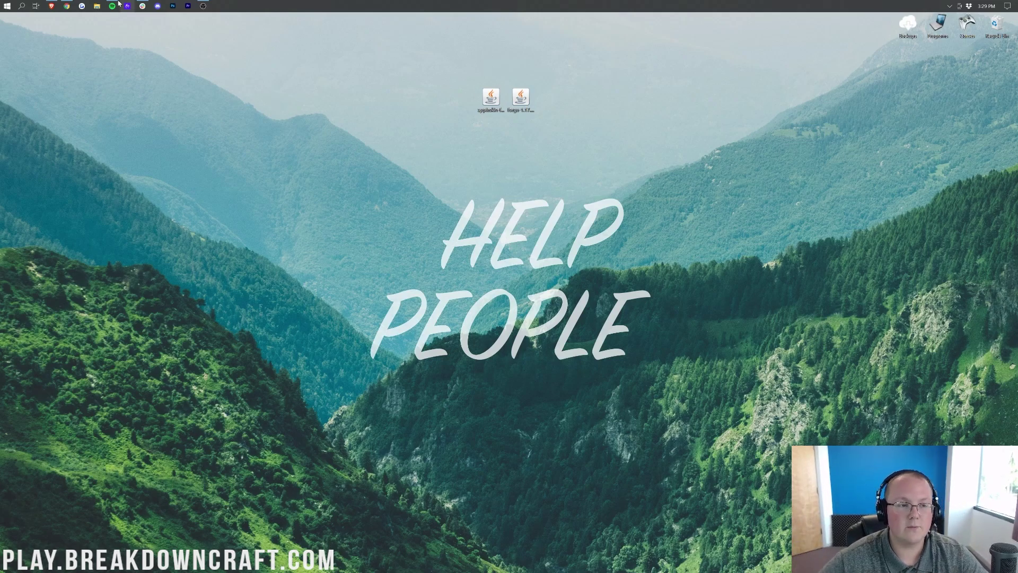
Review the Java installation and Jarfix repair articles in the browser, and return to the desktop
left_click(66, 6)
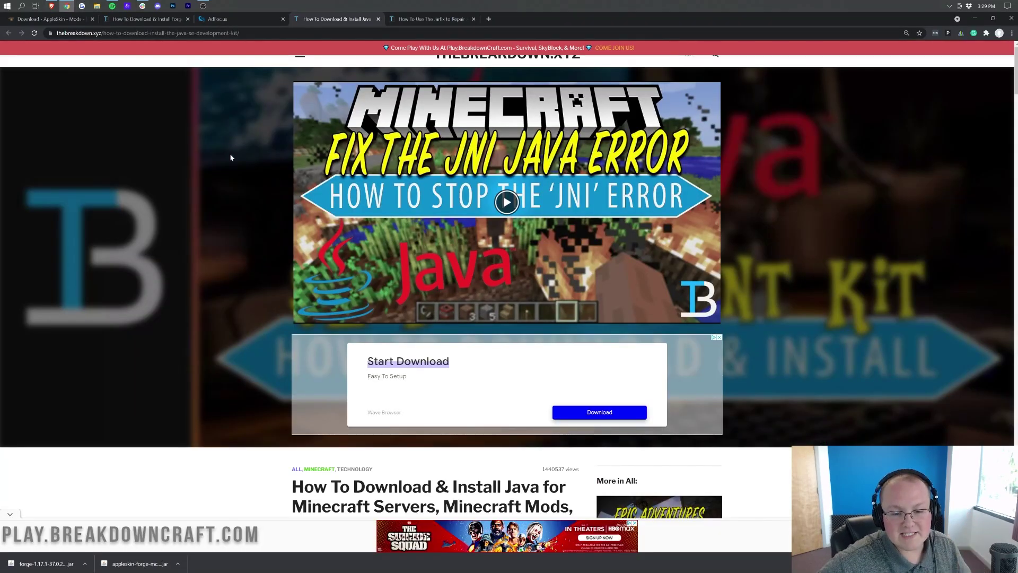
scroll(231, 157, "down", 5)
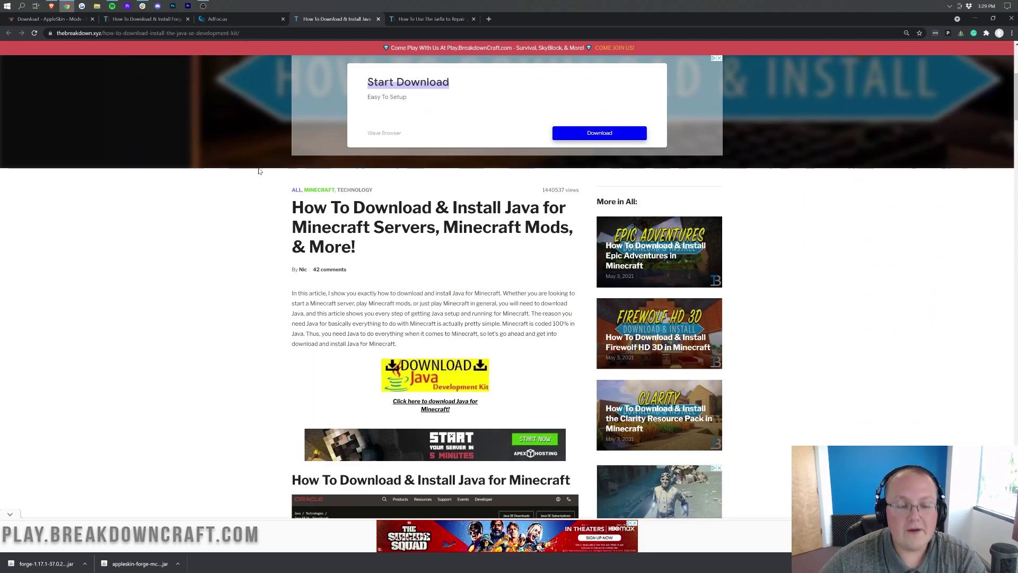
scroll(294, 200, "down", 7)
scroll(293, 200, "down", 15)
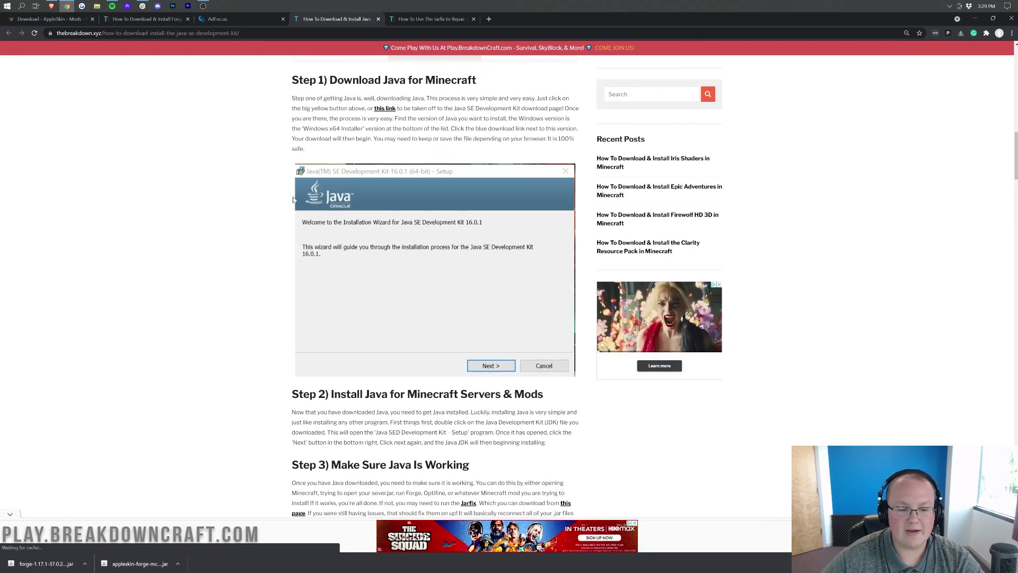
scroll(293, 200, "up", 5)
scroll(293, 200, "up", 20)
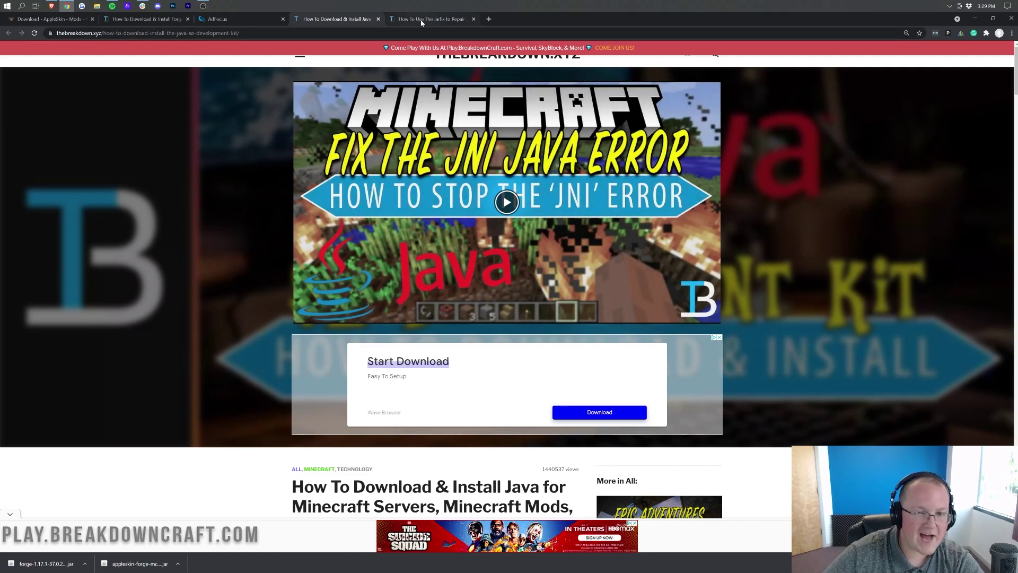
left_click(422, 23)
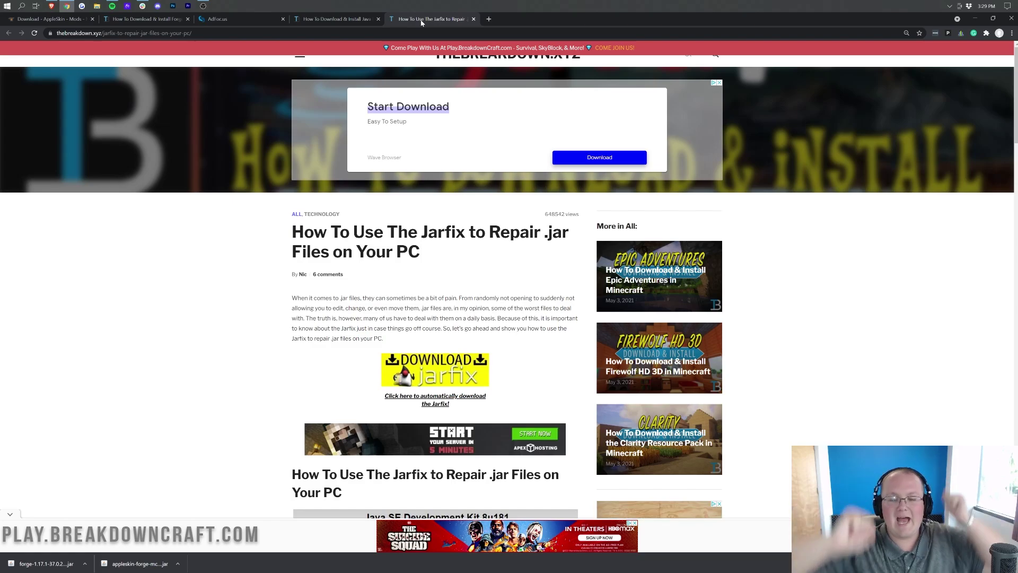
left_click(974, 18)
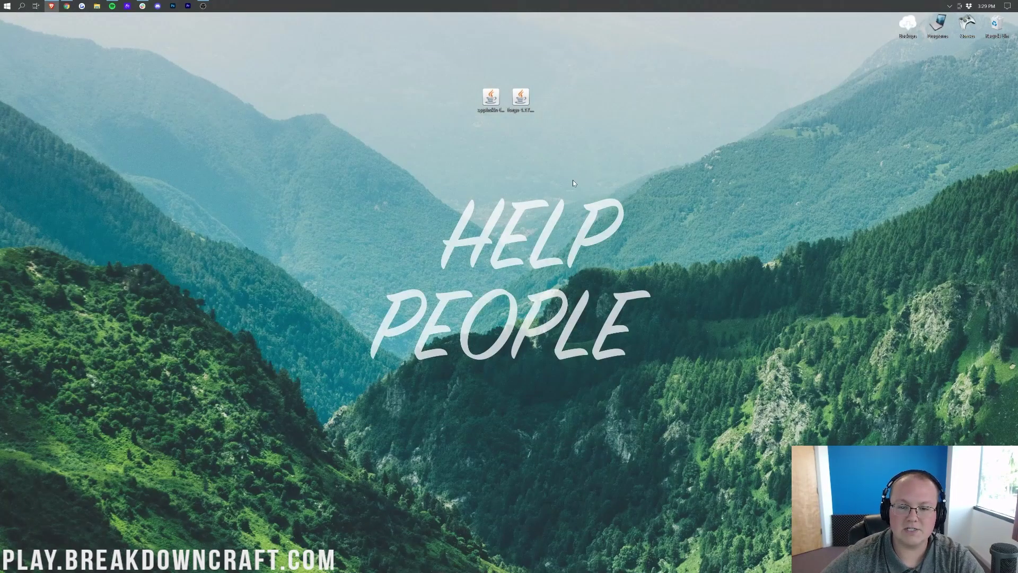
Open the Forge installer jar on the desktop with Java(TM) Platform SE binary
left_click(521, 96)
right_click(523, 92)
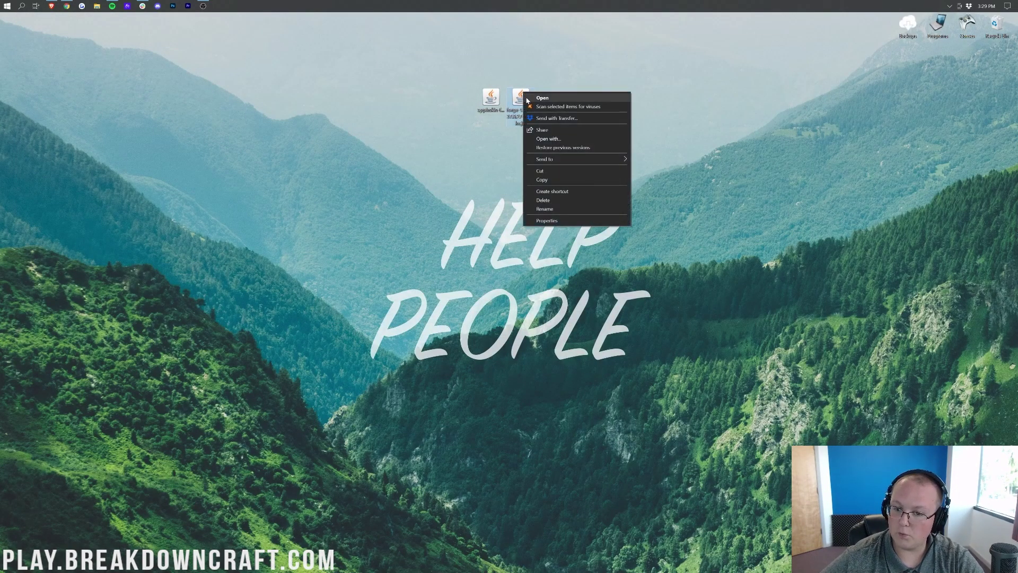
left_click(548, 139)
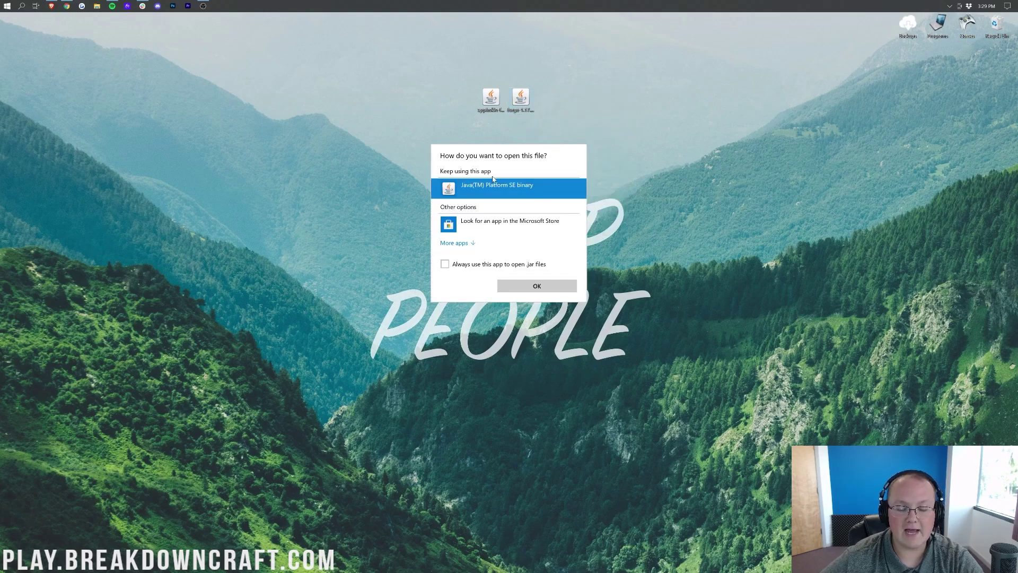
left_click(532, 287)
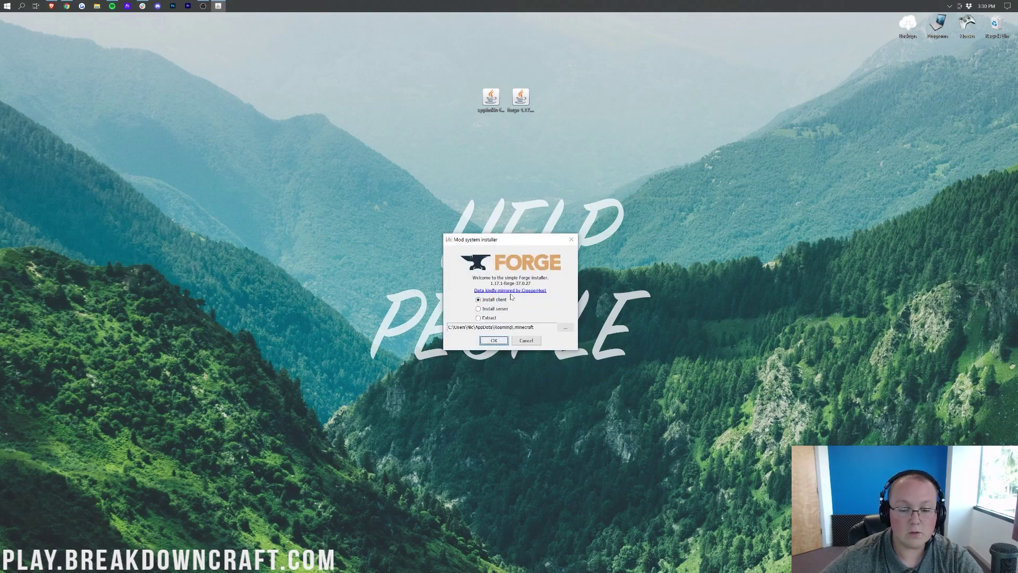
Install the Forge client for 1.17.1 into the default .minecraft folder and dismiss the completion message
left_click(504, 300)
left_click(498, 341)
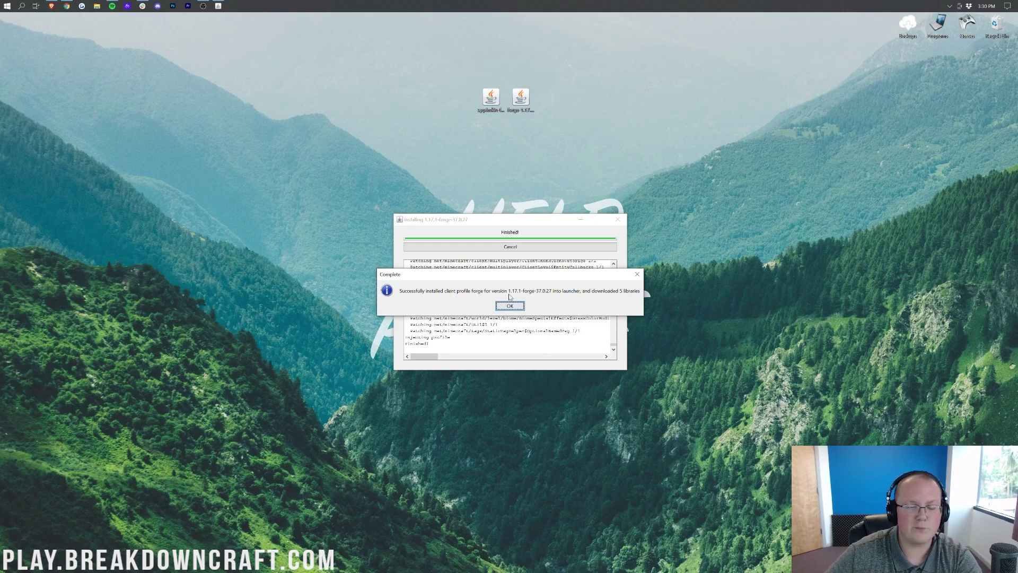
left_click(509, 306)
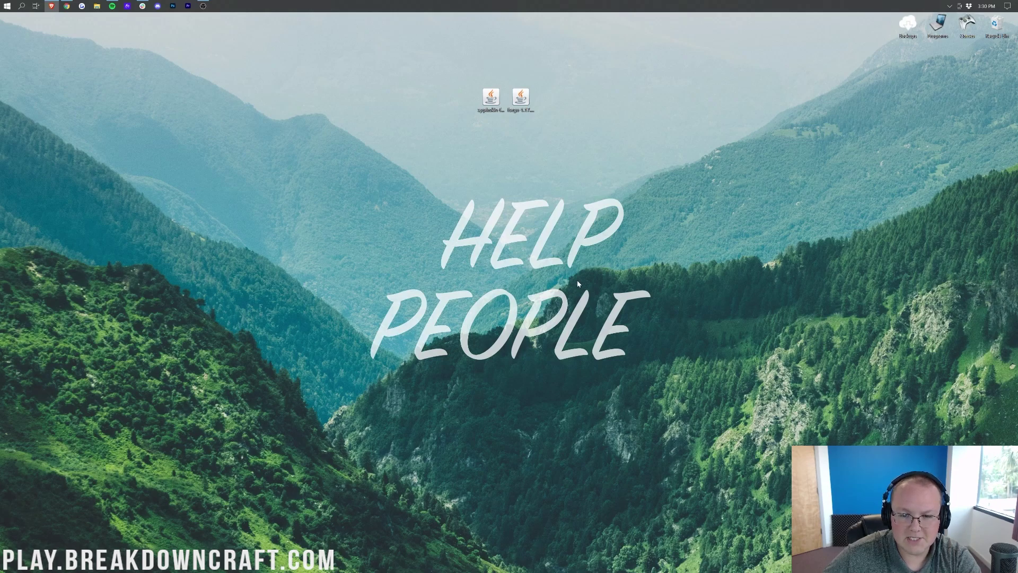
Find and open the Minecraft Launcher
left_click(489, 101)
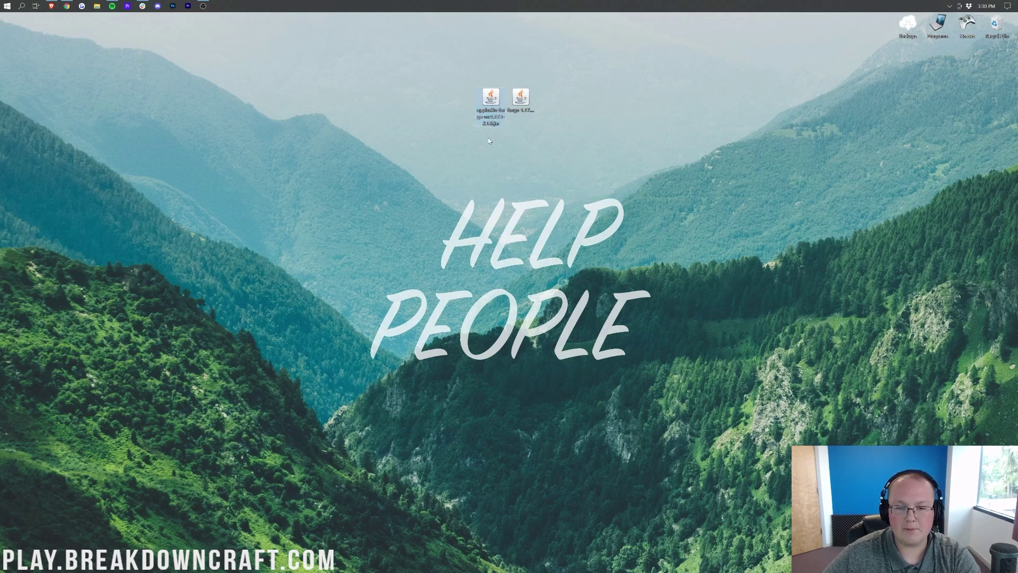
left_click(8, 5)
type("minecraft")
key("Return")
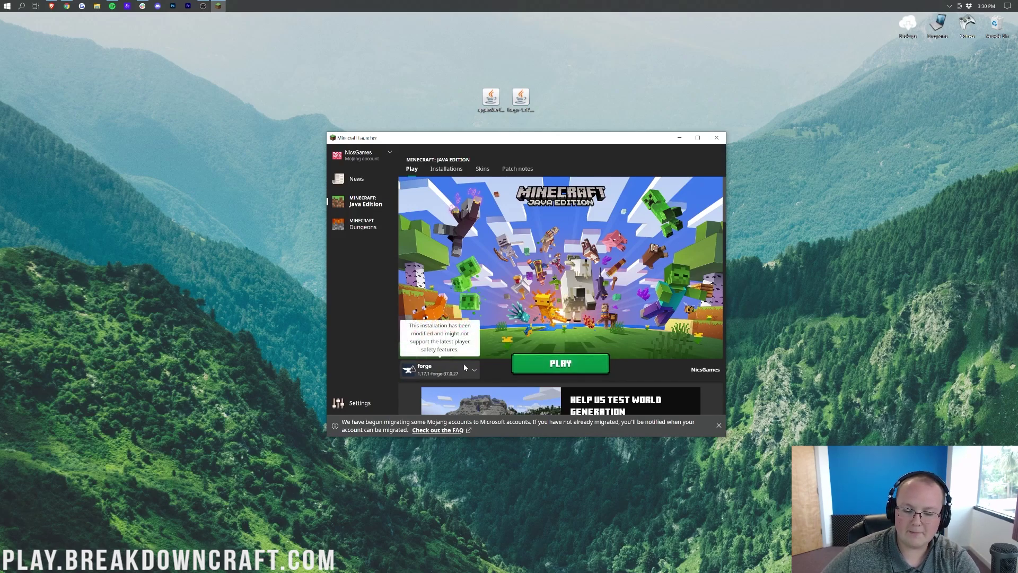
Select the forge installation 1.17.1-forge-37.0.27 for play, and start and cancel its launch
left_click(452, 374)
left_click(451, 372)
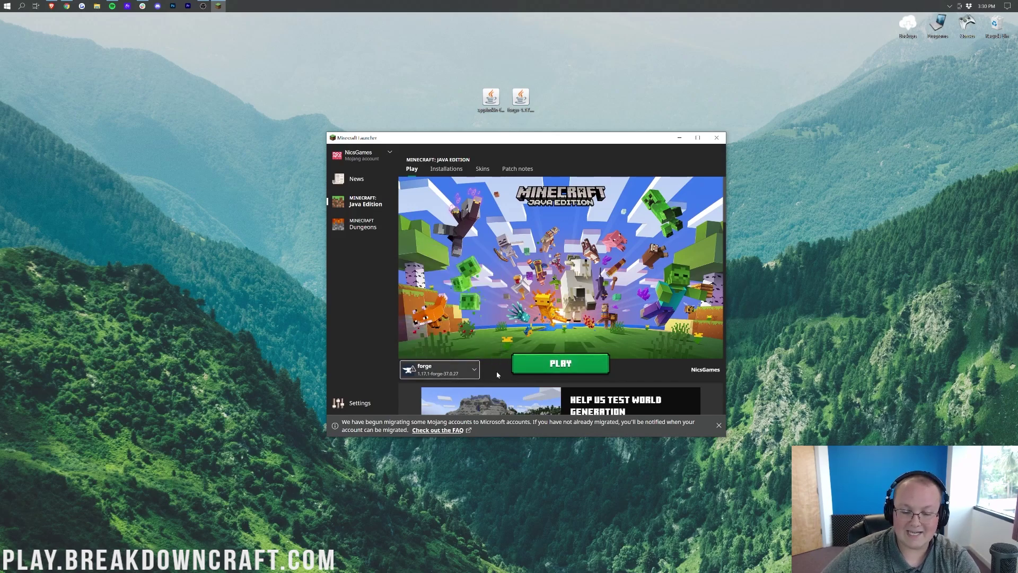
left_click(449, 373)
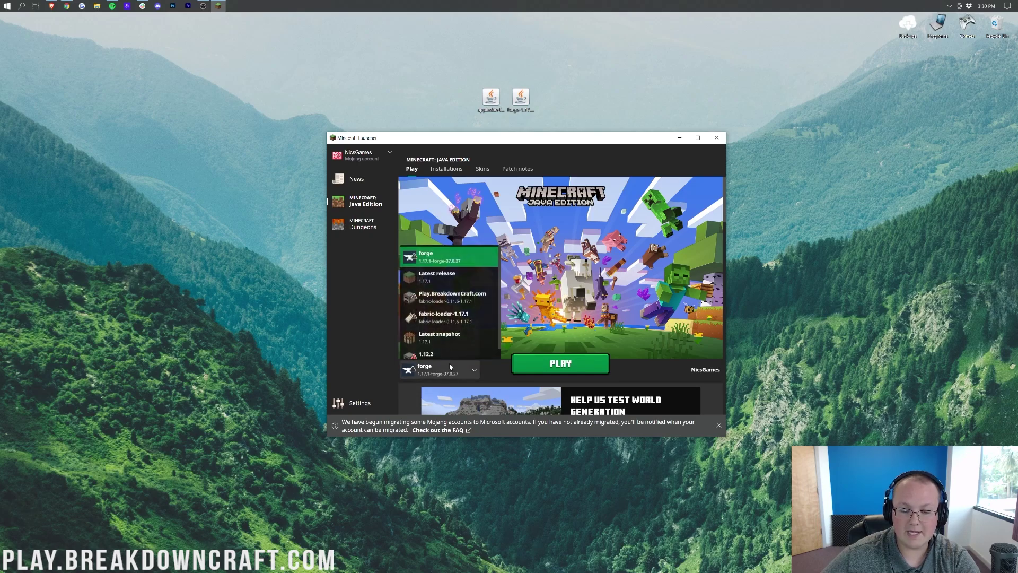
left_click(451, 265)
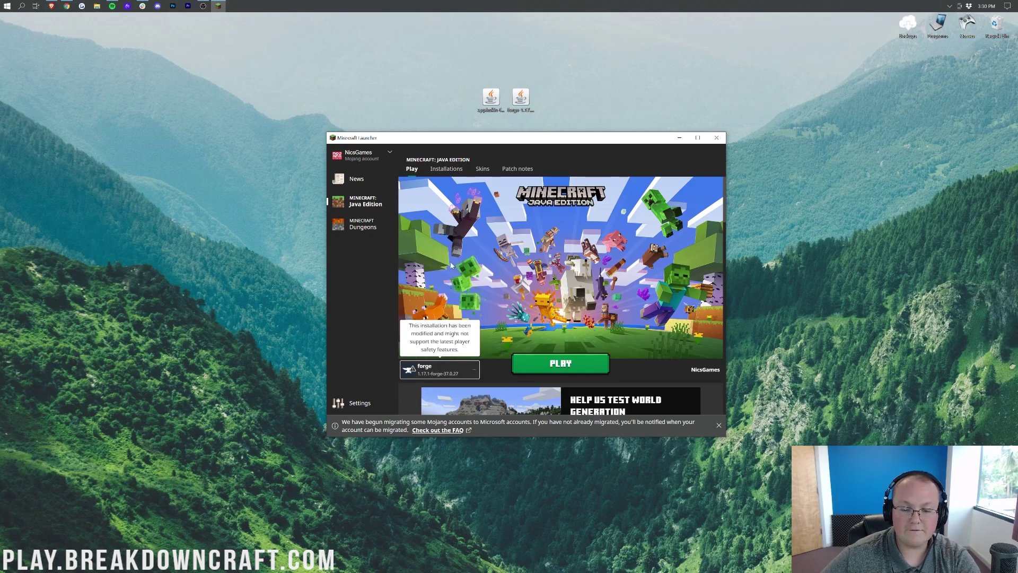
left_click(535, 366)
left_click(580, 332)
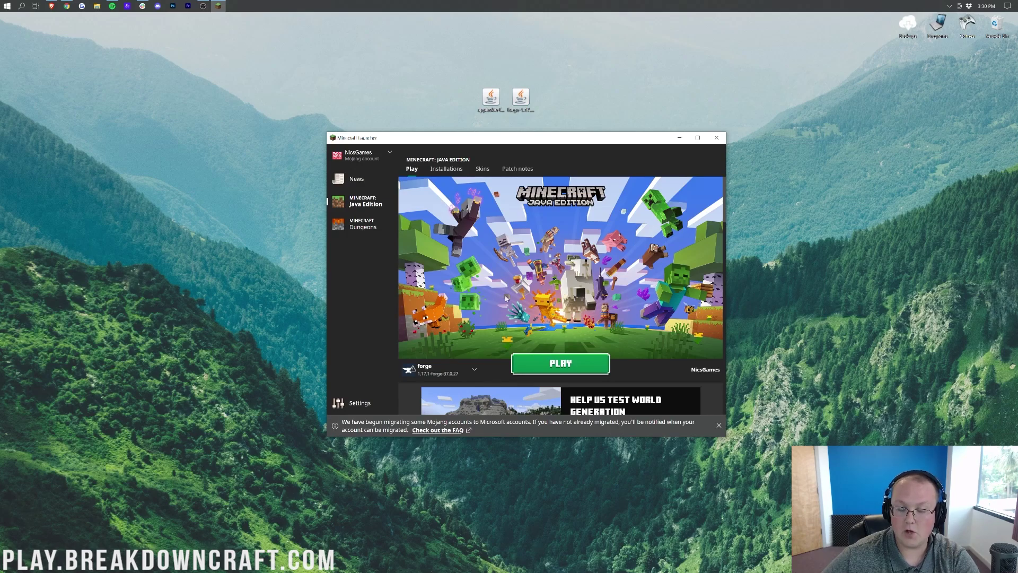
mouse_move(437, 367)
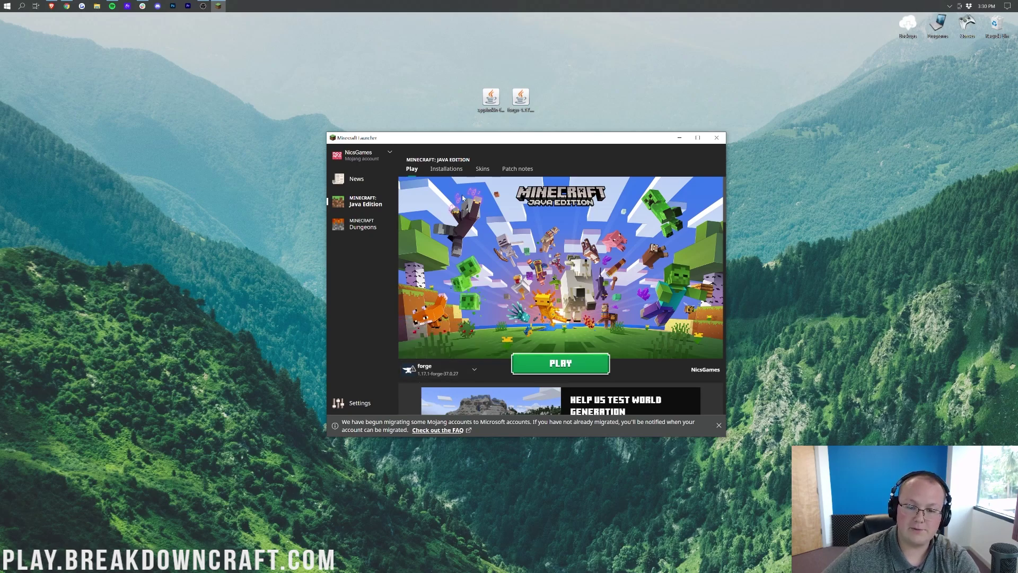
Show the launcher's installations with modded versions included, and start and cancel launching the forge entry
left_click(447, 170)
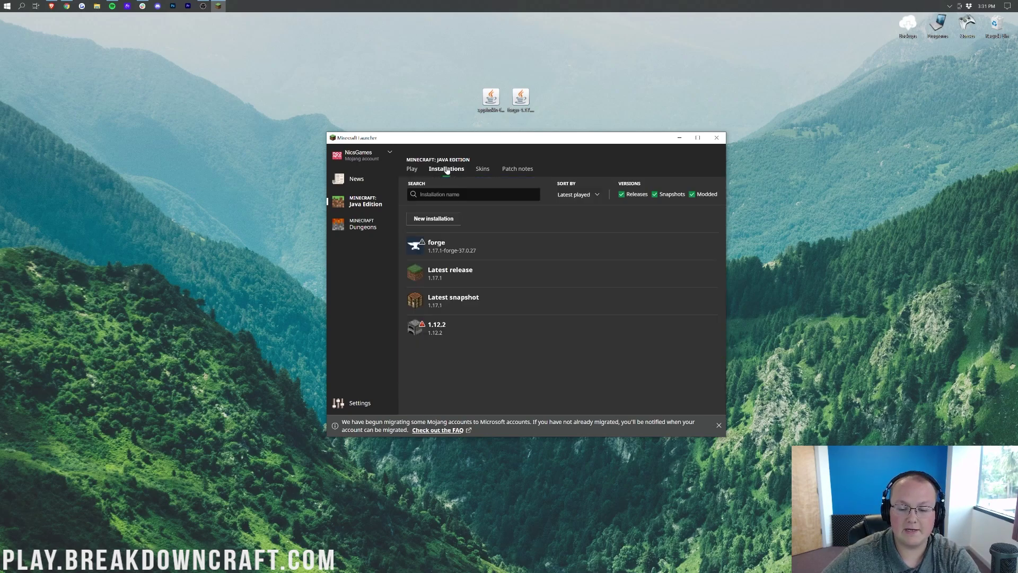
left_click(692, 195)
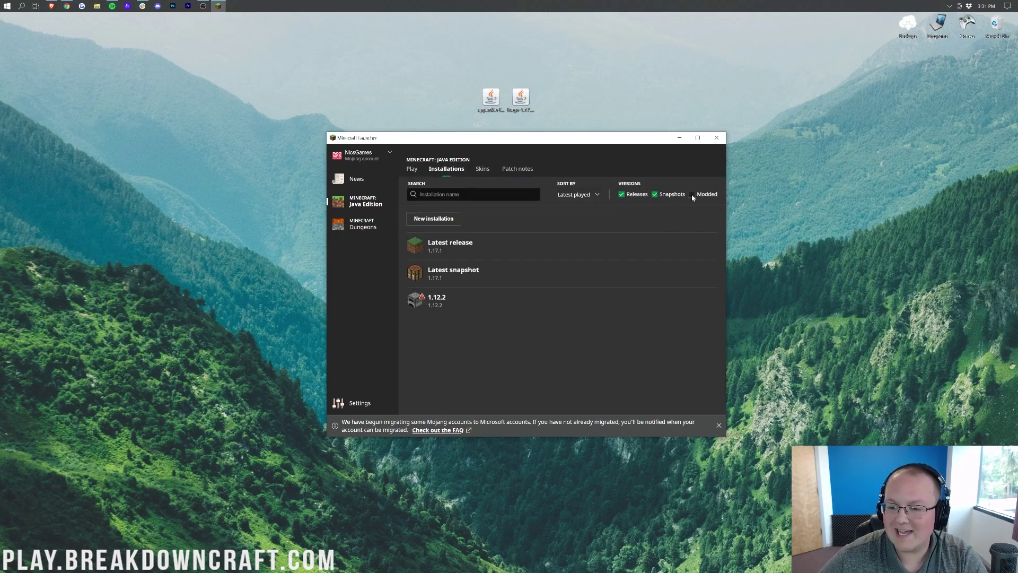
left_click(692, 195)
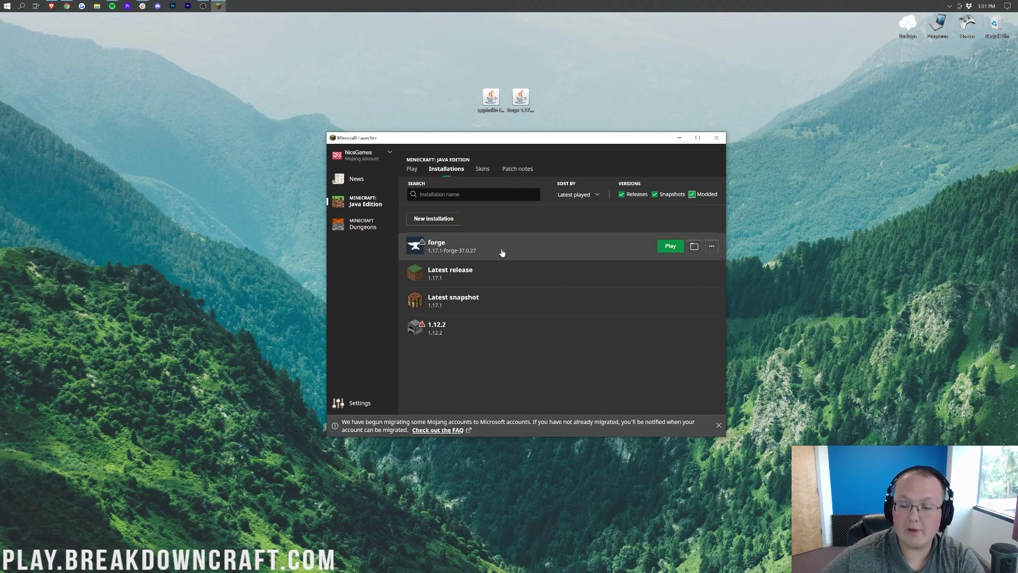
left_click(669, 246)
left_click(580, 333)
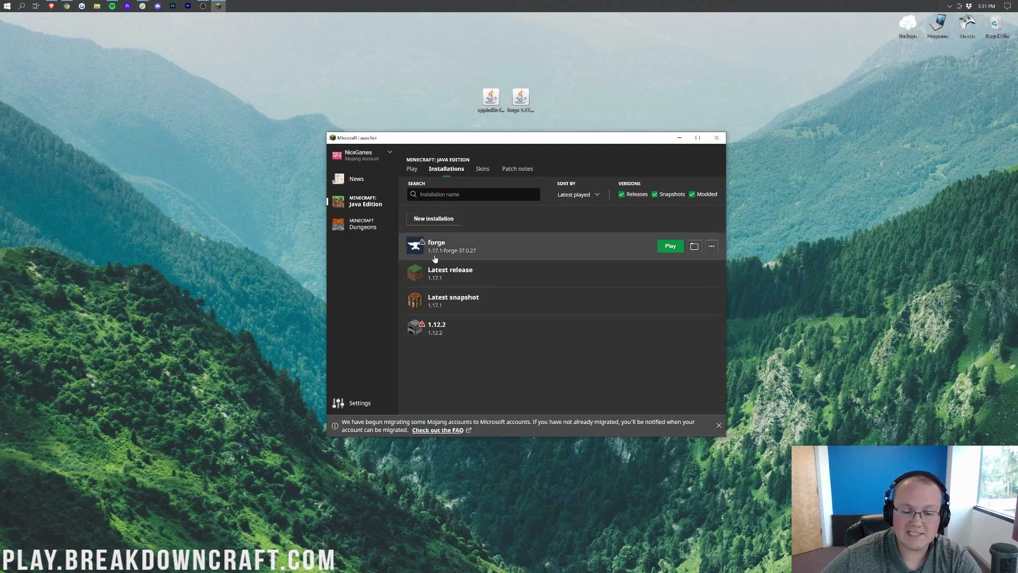
Start creating a new installation and name it Play.BreakdownCraft.com
left_click(434, 219)
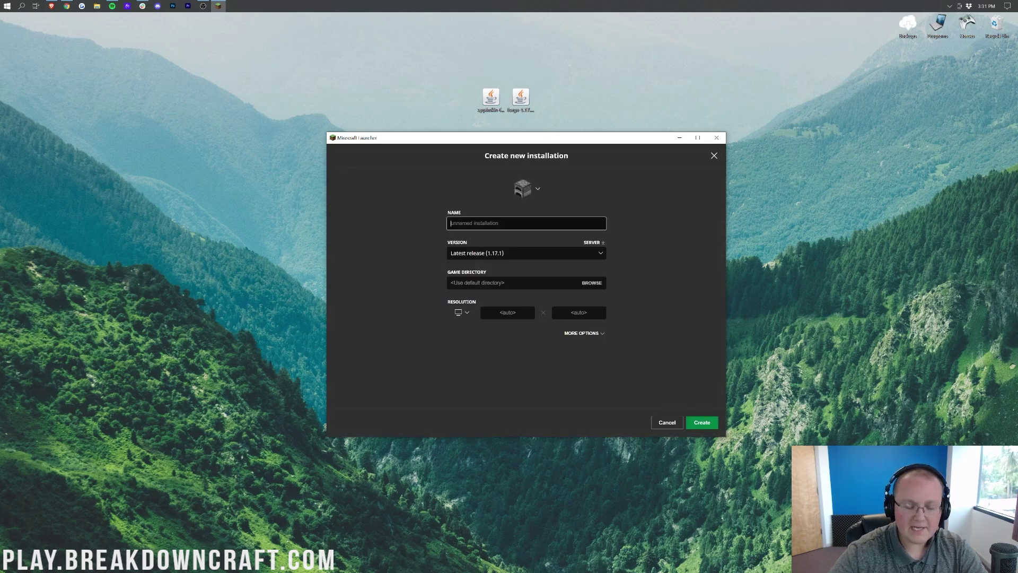
type("Play.Breakdown")
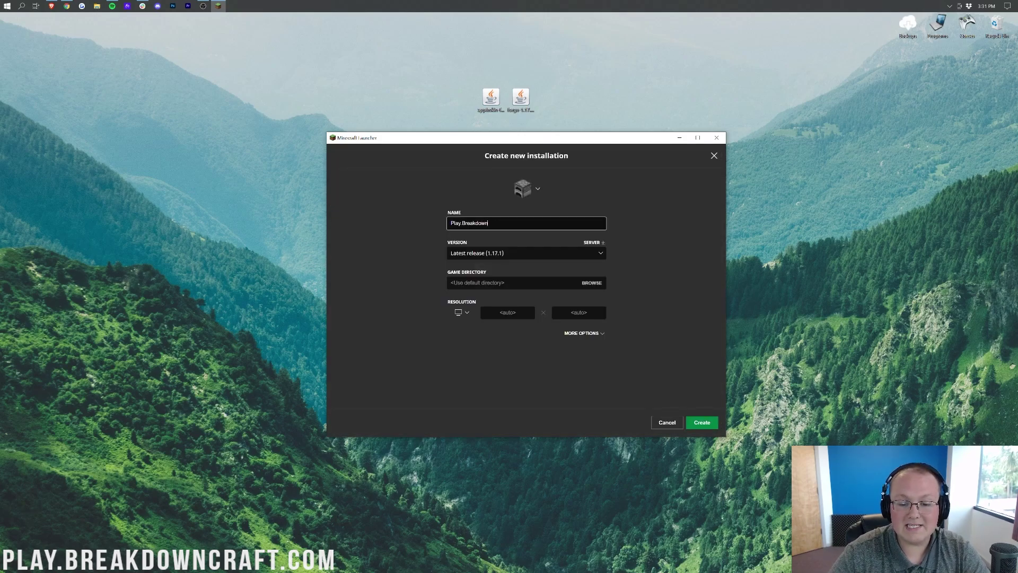
type("Craft.com")
key("ctrl+a")
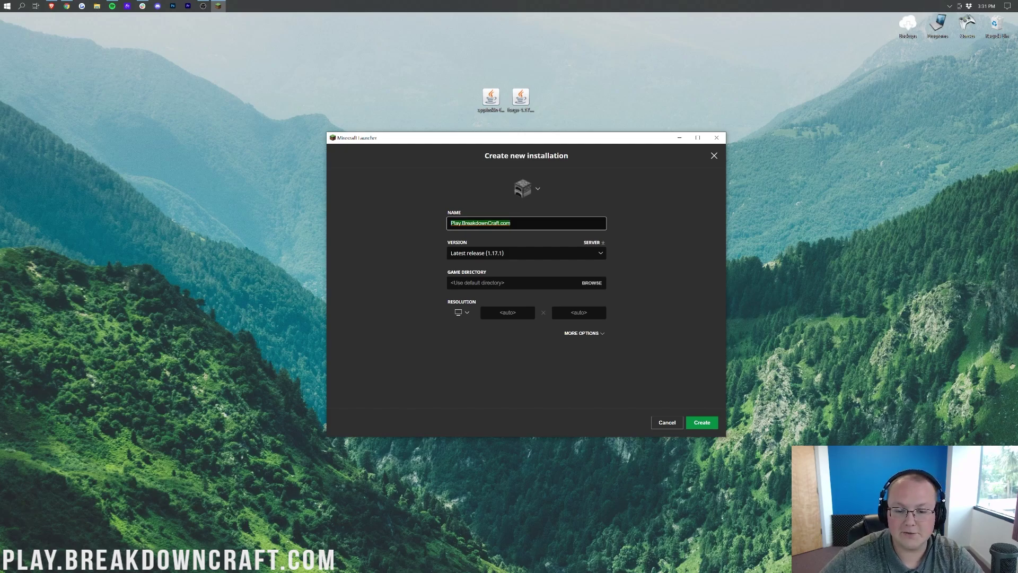
Set the new installation's version to release 1.17.1-forge-37.0.27
left_click(485, 254)
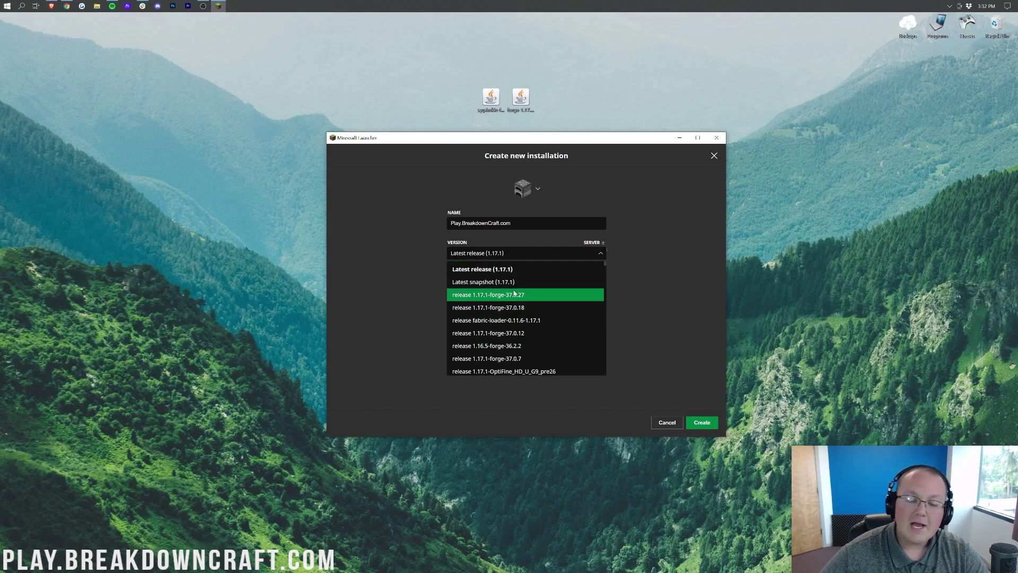
scroll(496, 301, "down", 10)
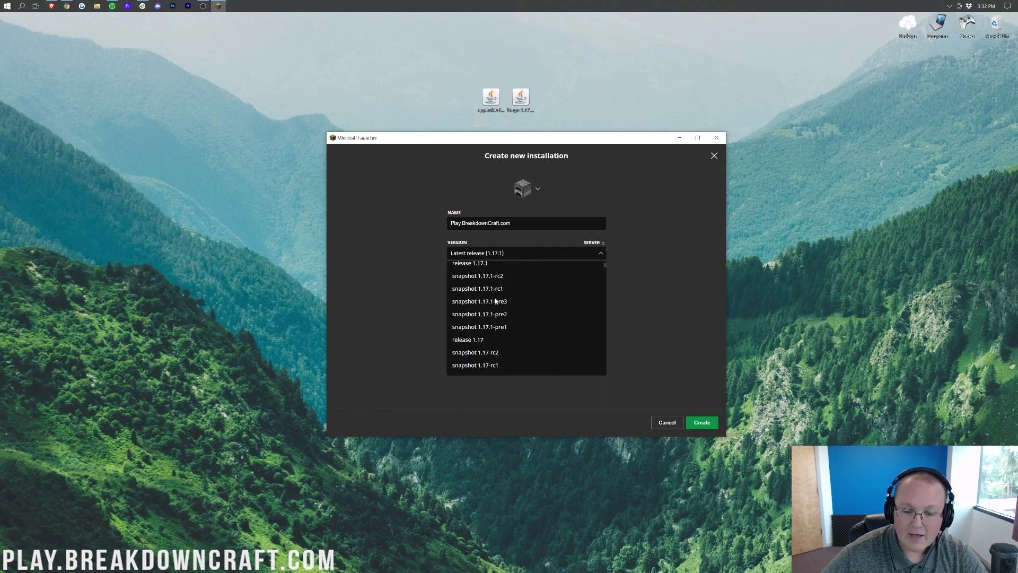
scroll(496, 301, "up", 10)
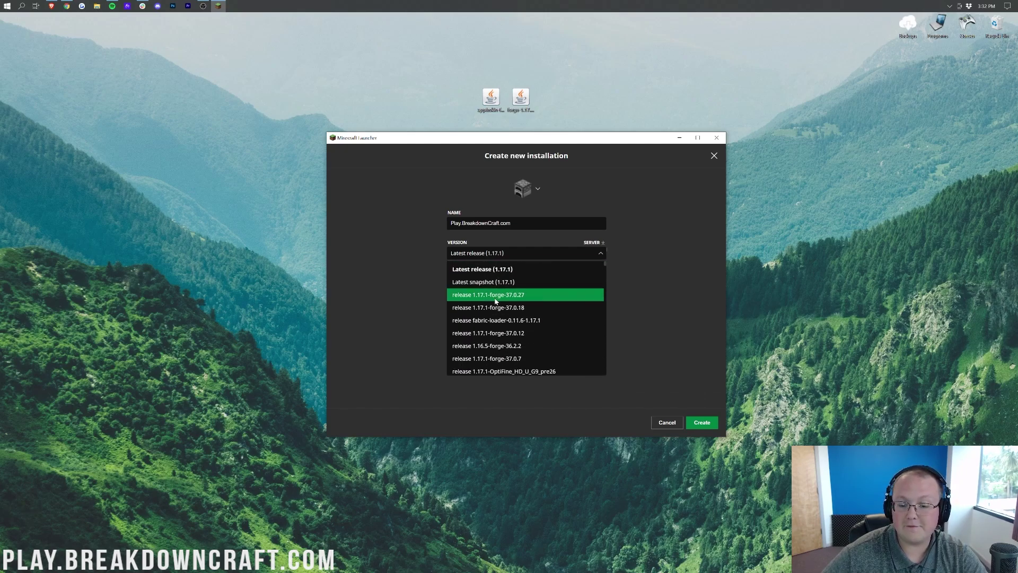
left_click(566, 300)
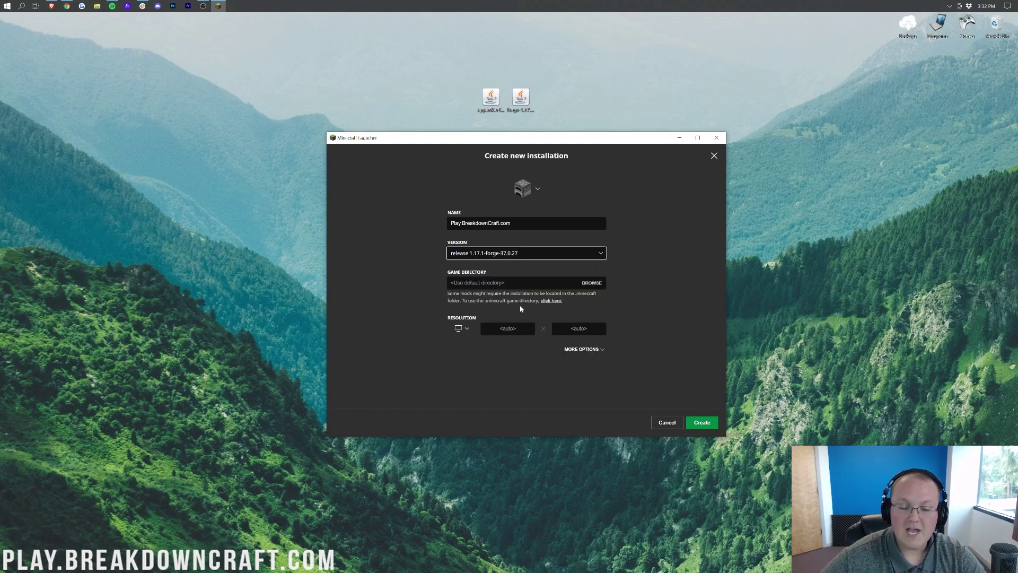
Set the new installation's resolution to 1920x1080 and create it
left_click(467, 329)
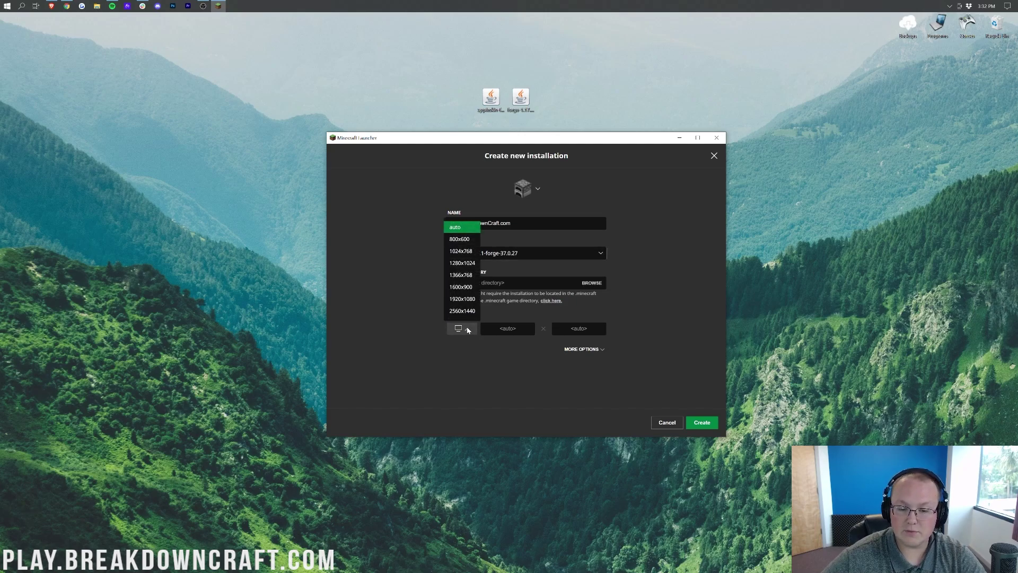
left_click(462, 298)
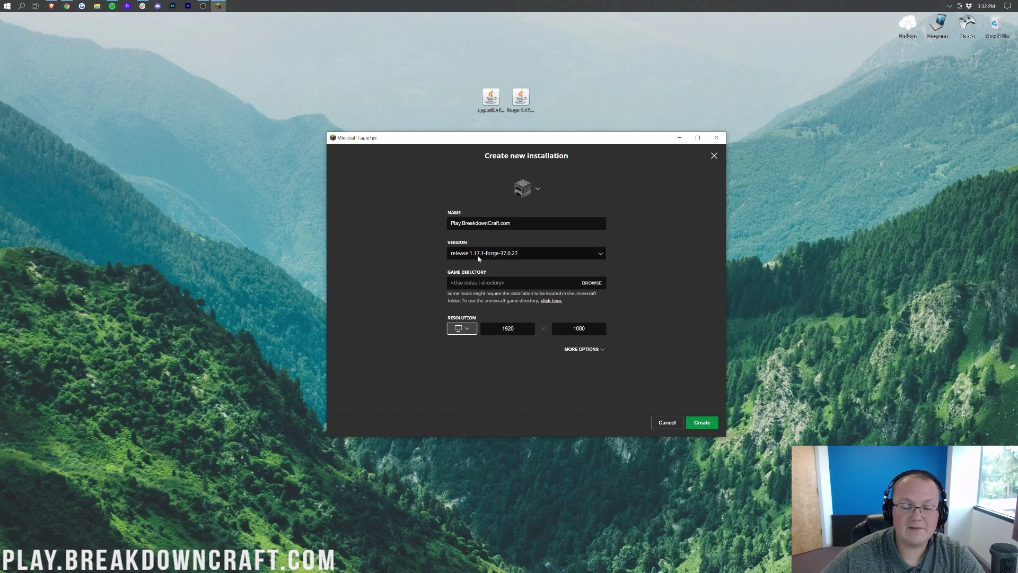
left_click(701, 422)
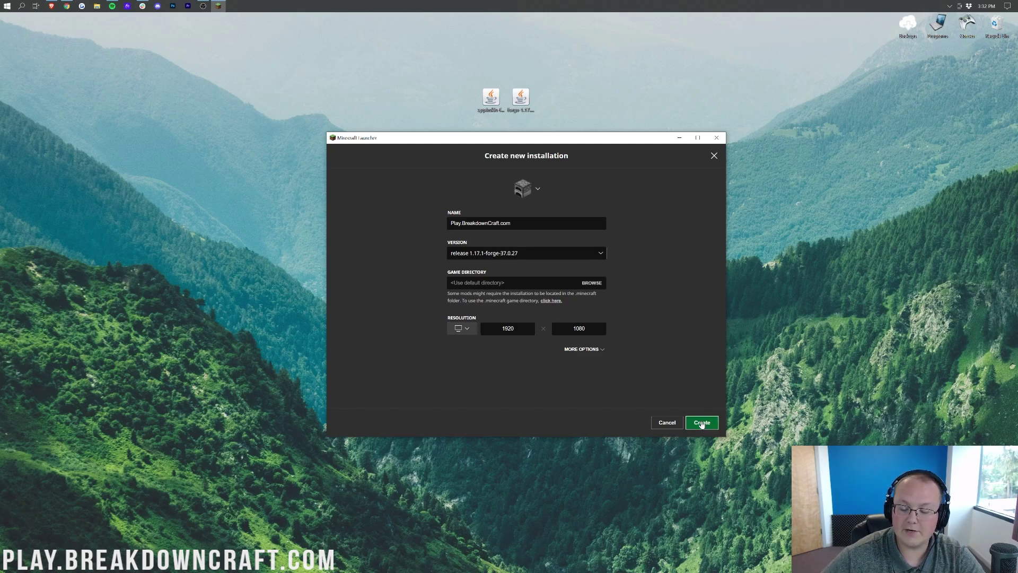
Launch the Play.BreakdownCraft.com installation, accepting the modified-installation risks and turning off further warnings for it
mouse_move(414, 354)
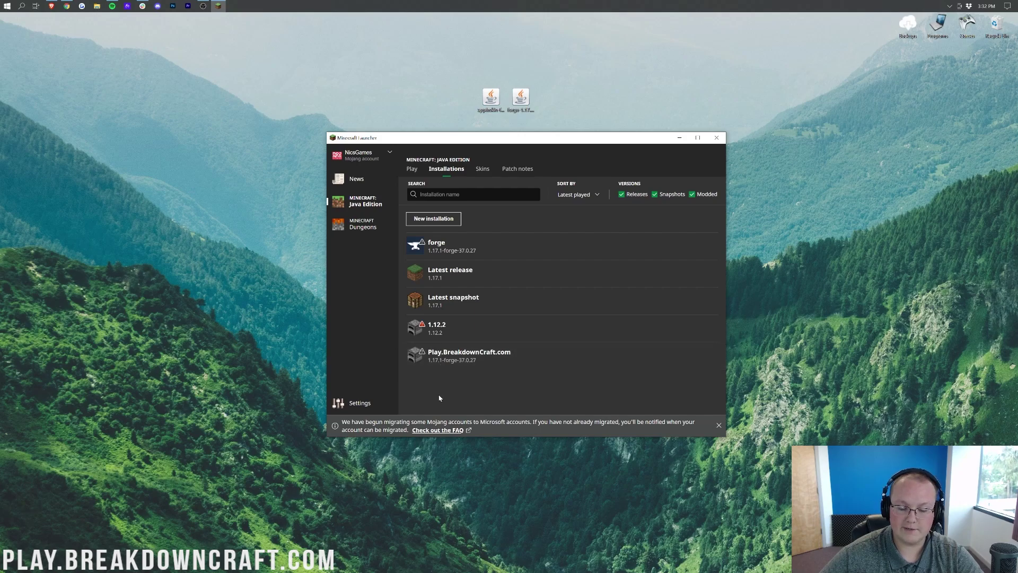
left_click(668, 362)
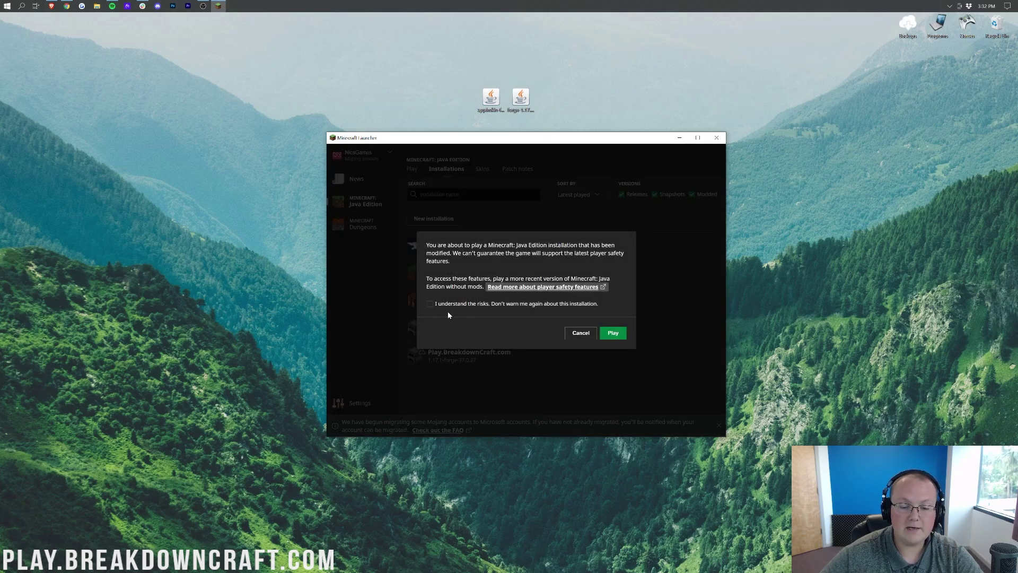
left_click(430, 303)
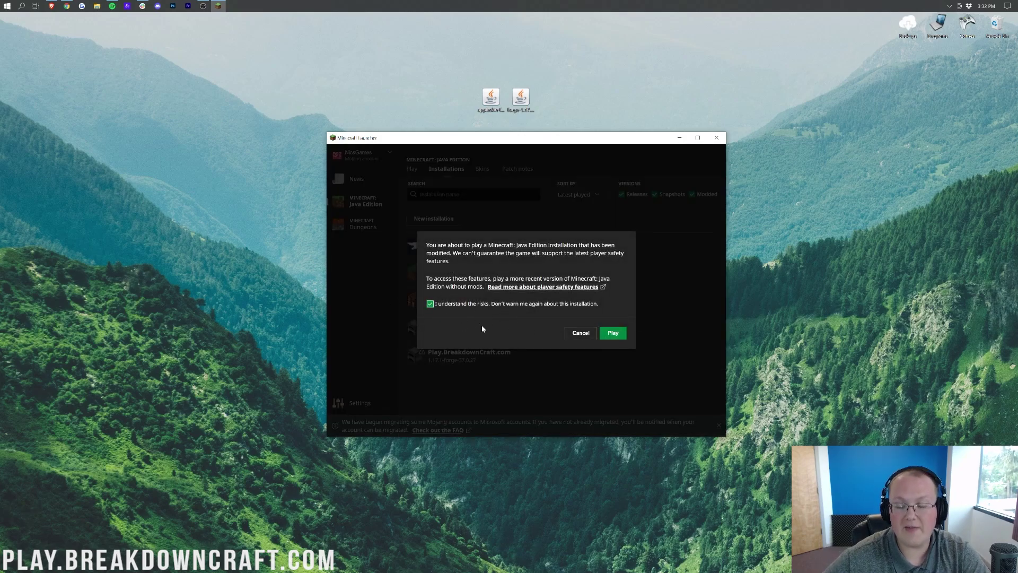
left_click(618, 337)
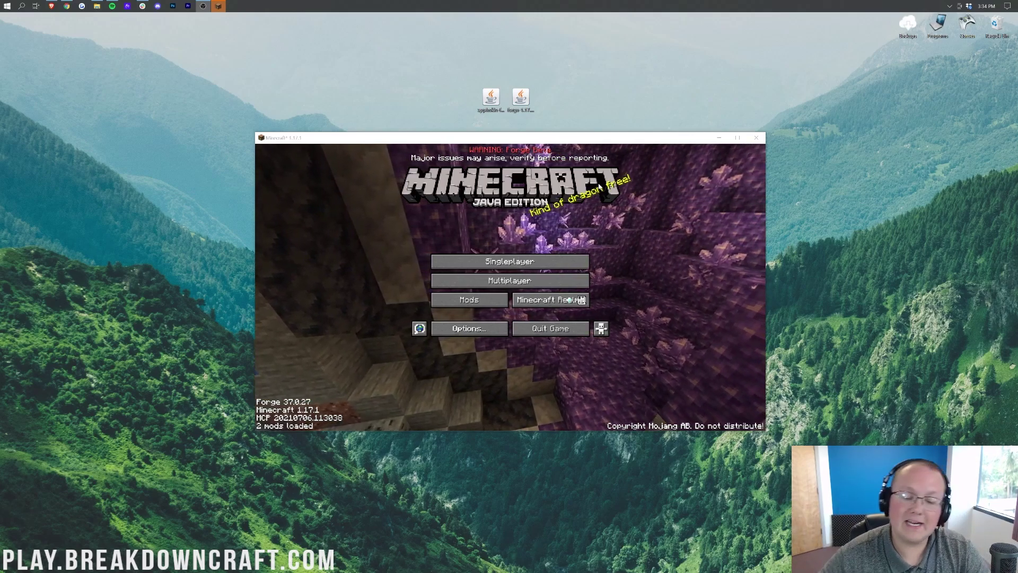
Check the game's list of loaded mods, open the mods folder from it, and move the folder window slightly up
left_click(459, 304)
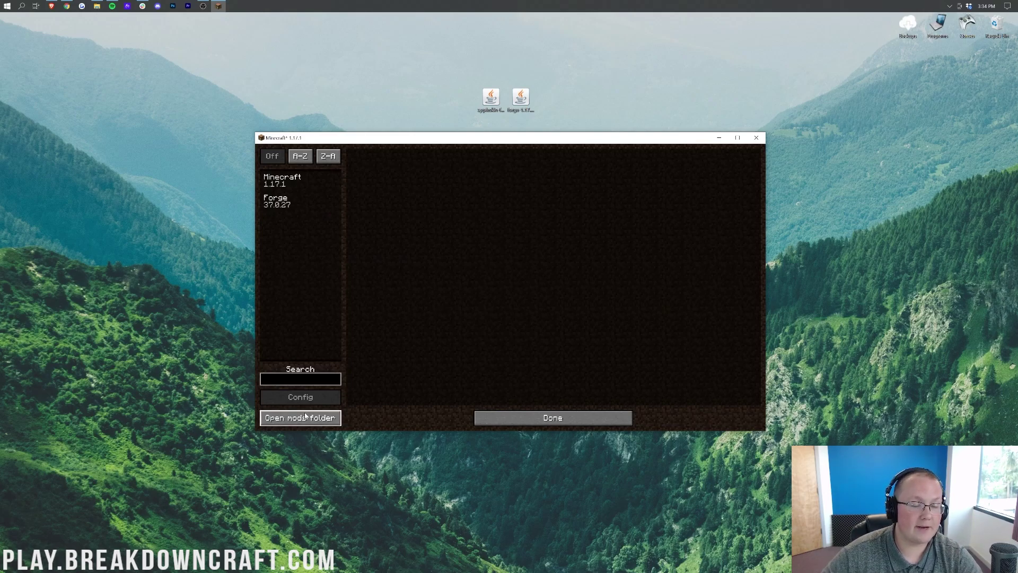
left_click(498, 418)
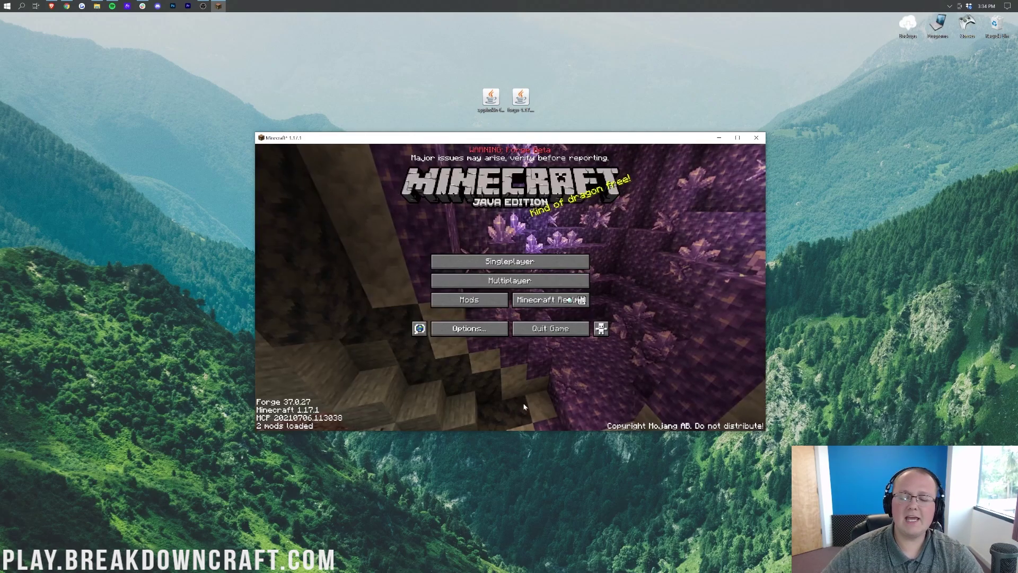
left_click(453, 295)
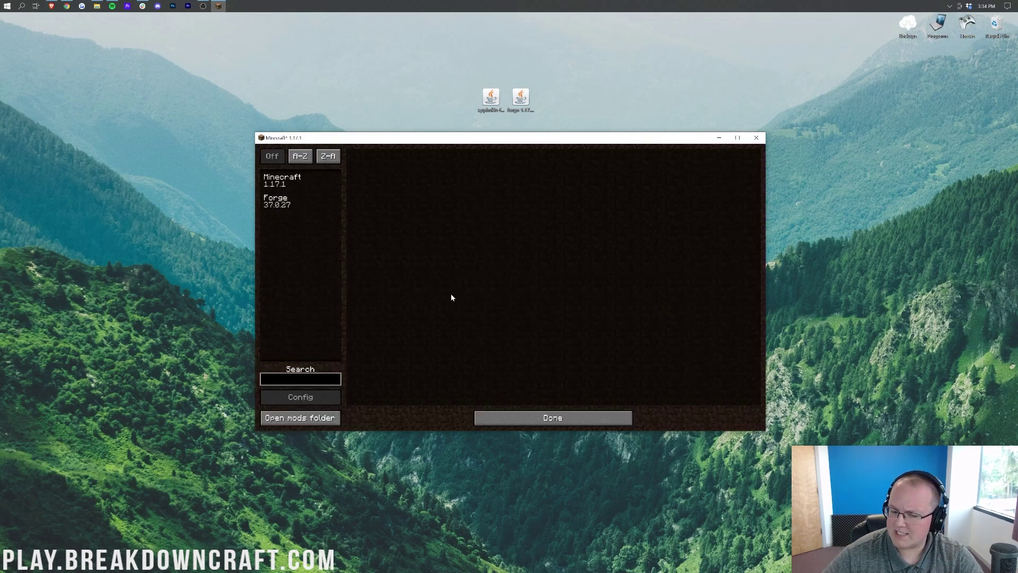
left_click(304, 417)
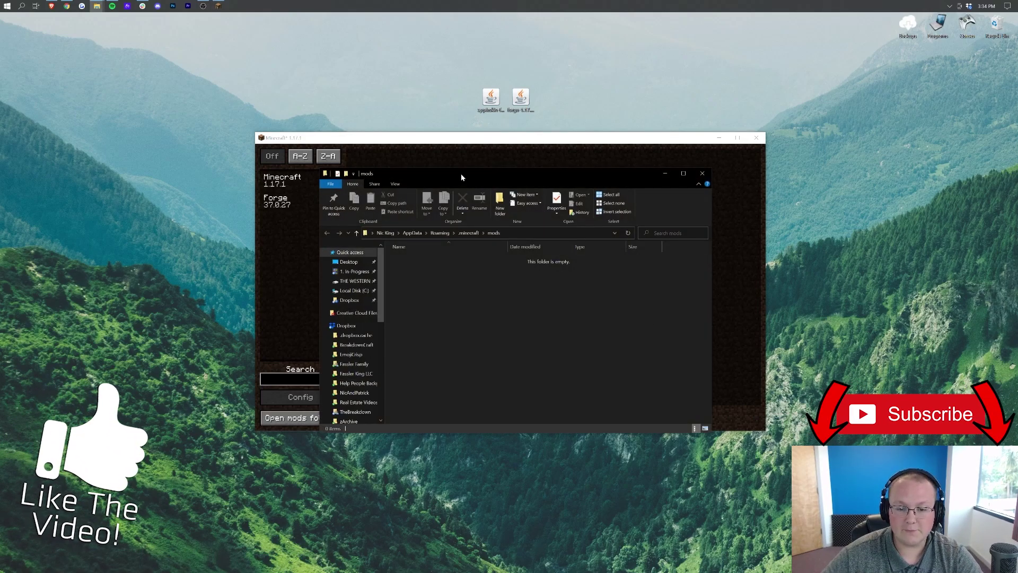
left_click_drag(460, 174, 467, 152)
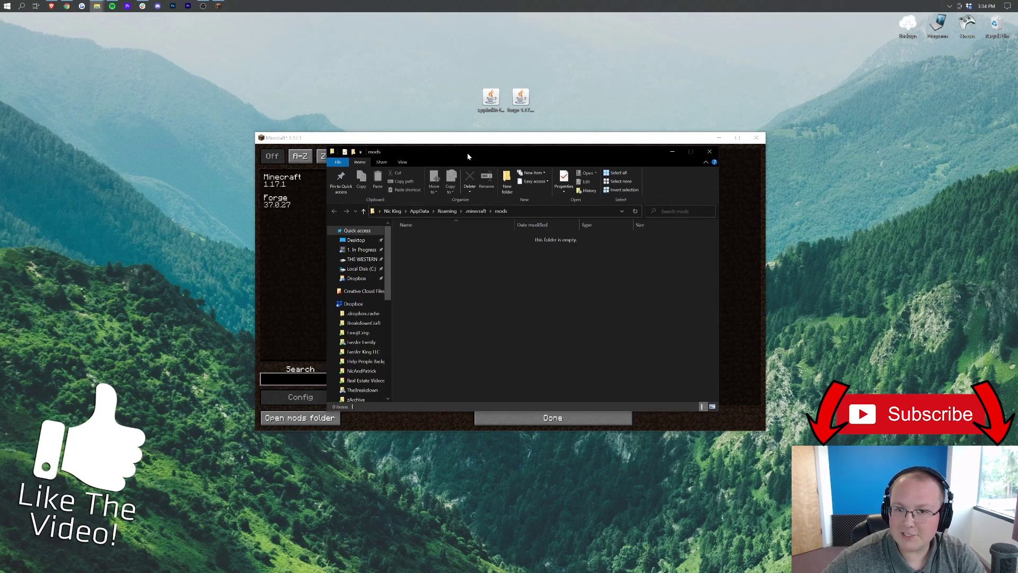
Copy the desktop file appleskin-forge-mc1.17.1-2.1.0.jar into the empty mods folder
left_click(491, 103)
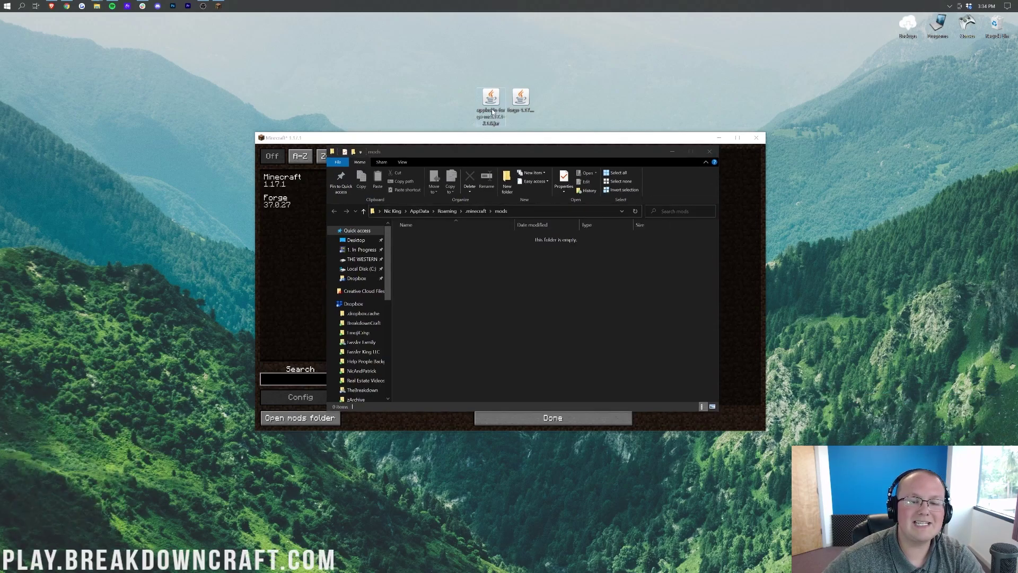
left_click_drag(472, 118, 538, 75)
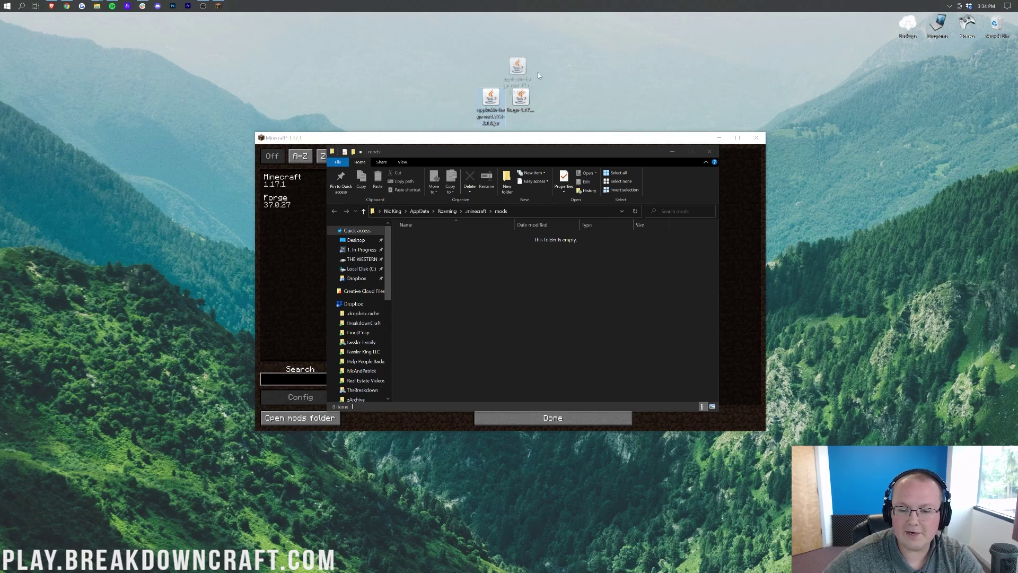
left_click_drag(696, 286, 541, 291)
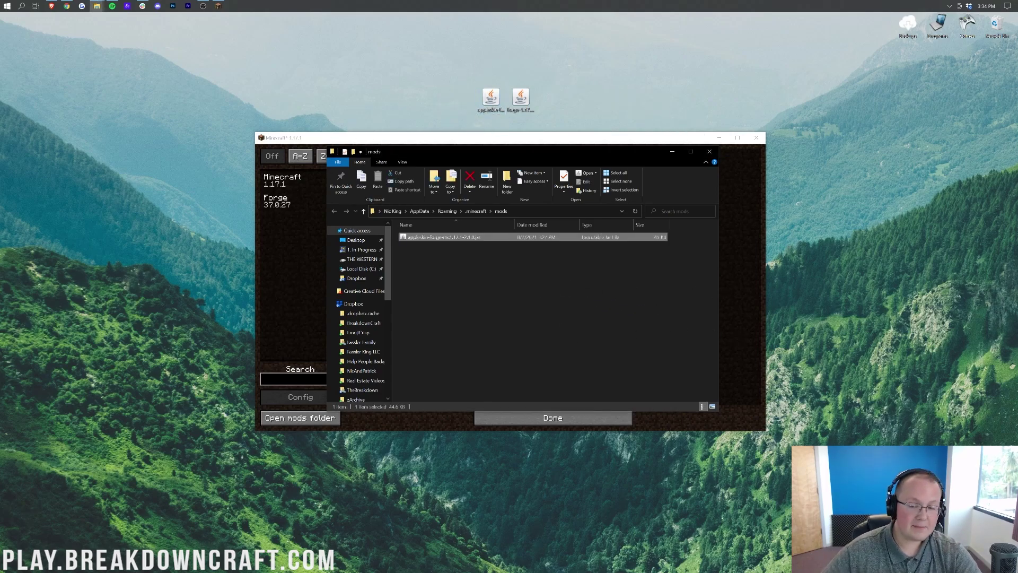
Return to the running game, leave its mods list and quit the game
left_click(734, 270)
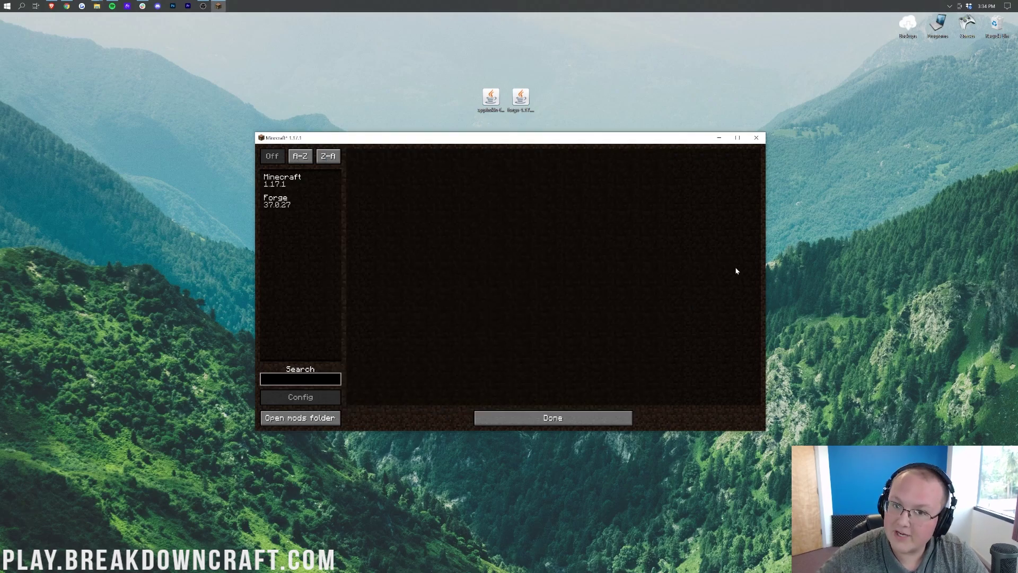
left_click(554, 418)
left_click(540, 324)
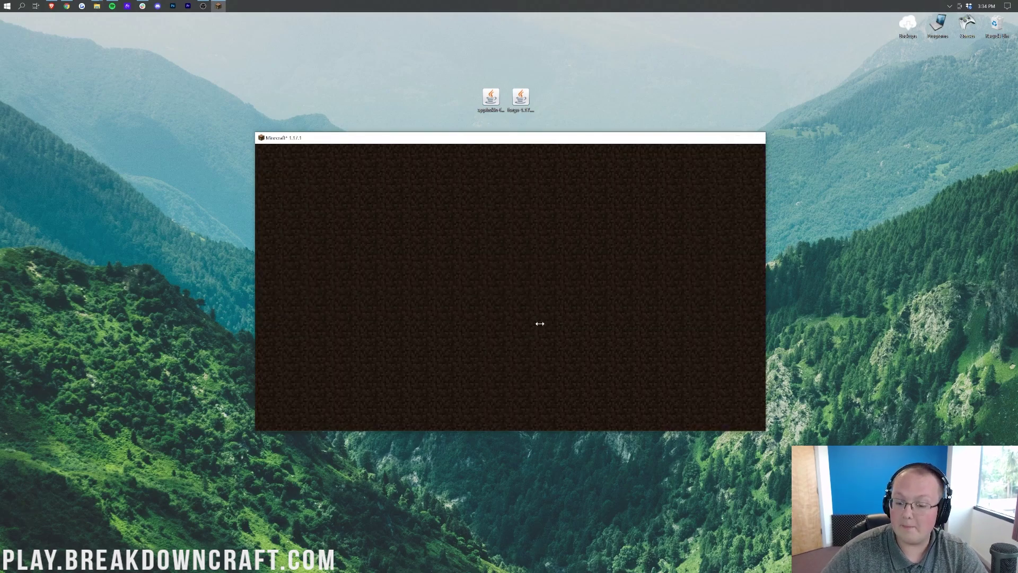
Open the Minecraft Launcher and start the game with the Play.BreakdownCraft.com installation (1.17.1-forge-37.0.27)
left_click(6, 6)
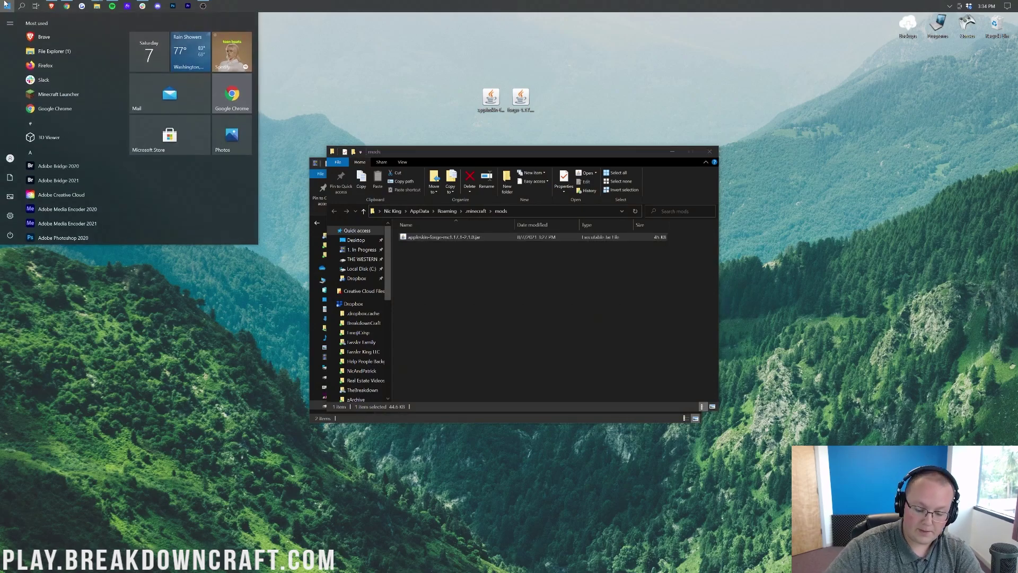
type("minecraft")
key("Return")
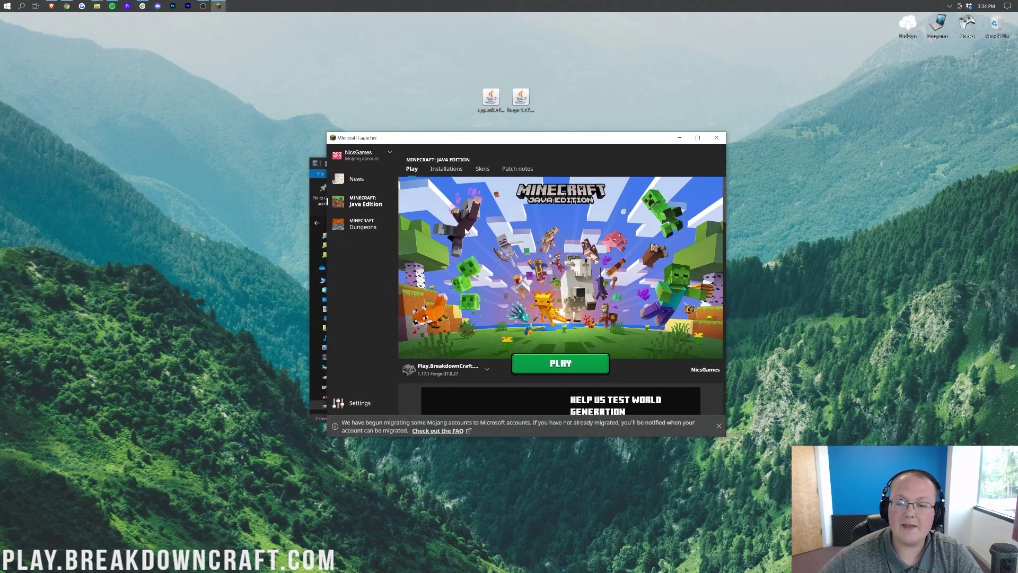
left_click(478, 374)
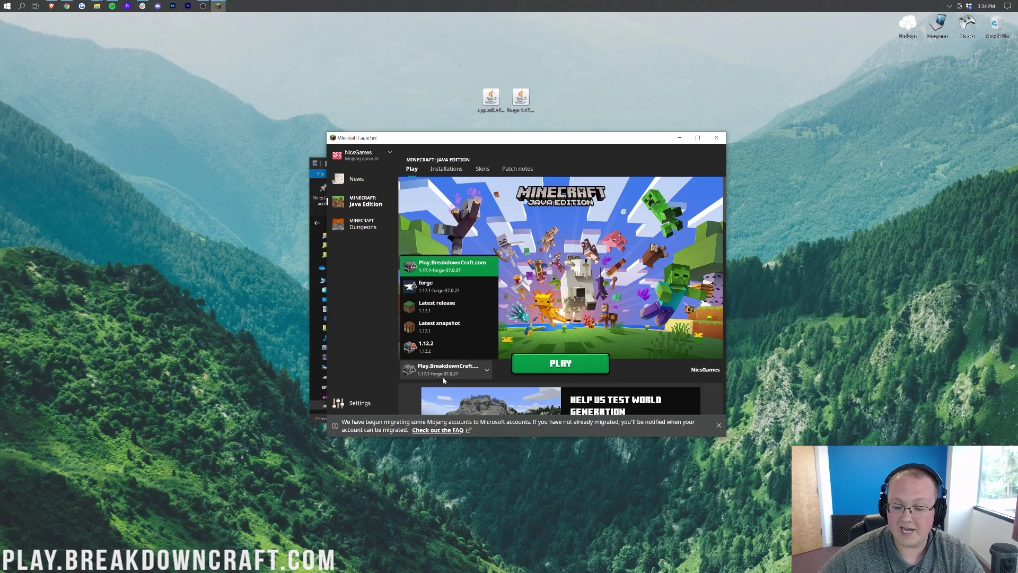
left_click(443, 378)
left_click(560, 364)
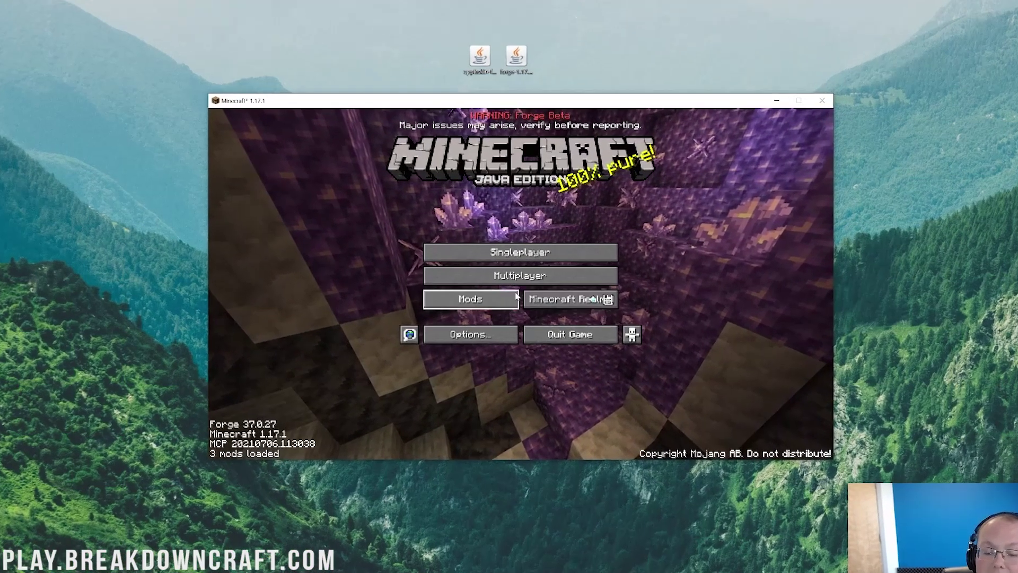
Check AppleSkin's details in the game's list of loaded mods and return to the title screen
left_click(482, 293)
left_click(40, 152)
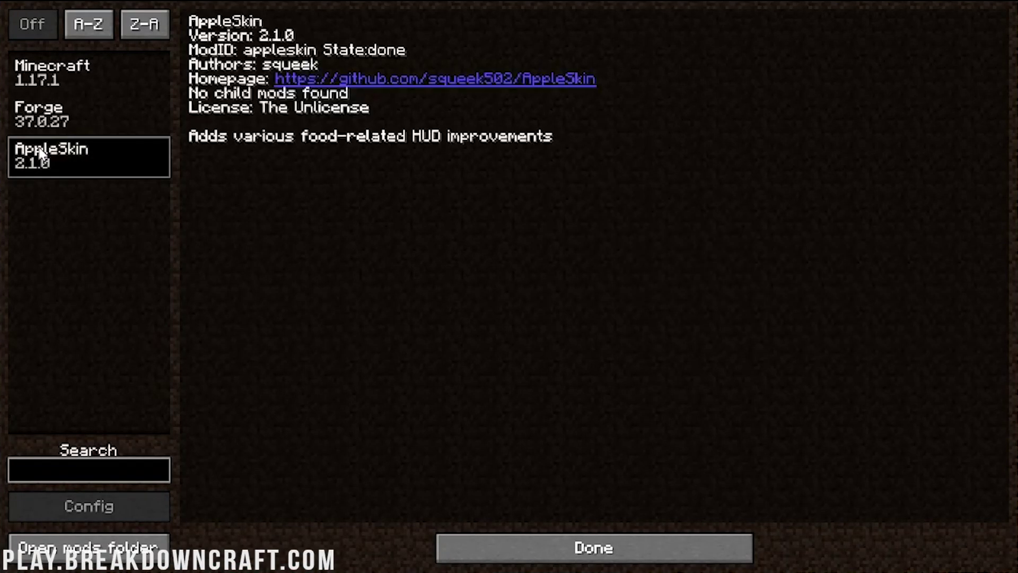
left_click(621, 555)
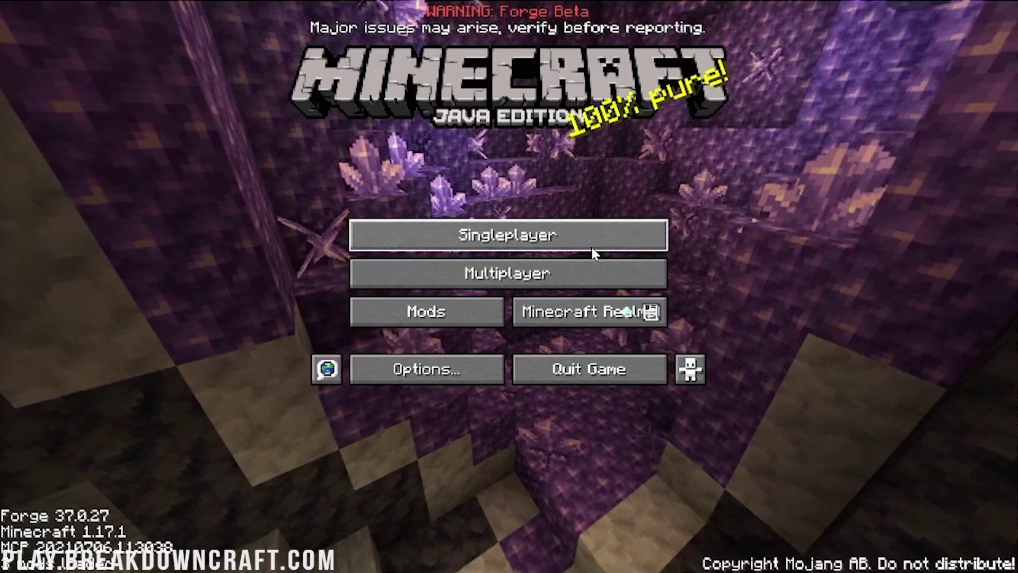
Load the singleplayer world named Replay
left_click(592, 248)
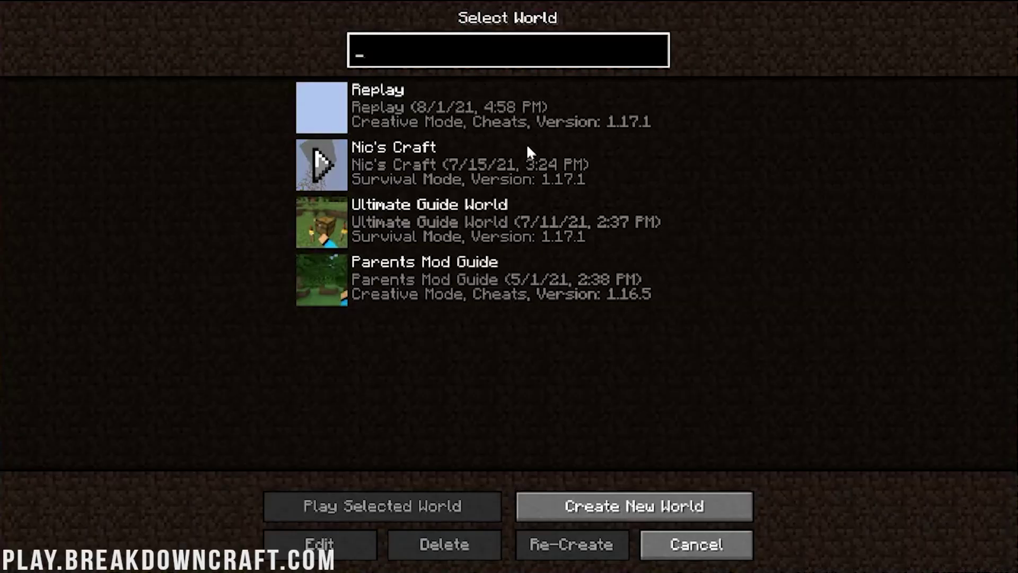
left_click(501, 108)
double_click(500, 106)
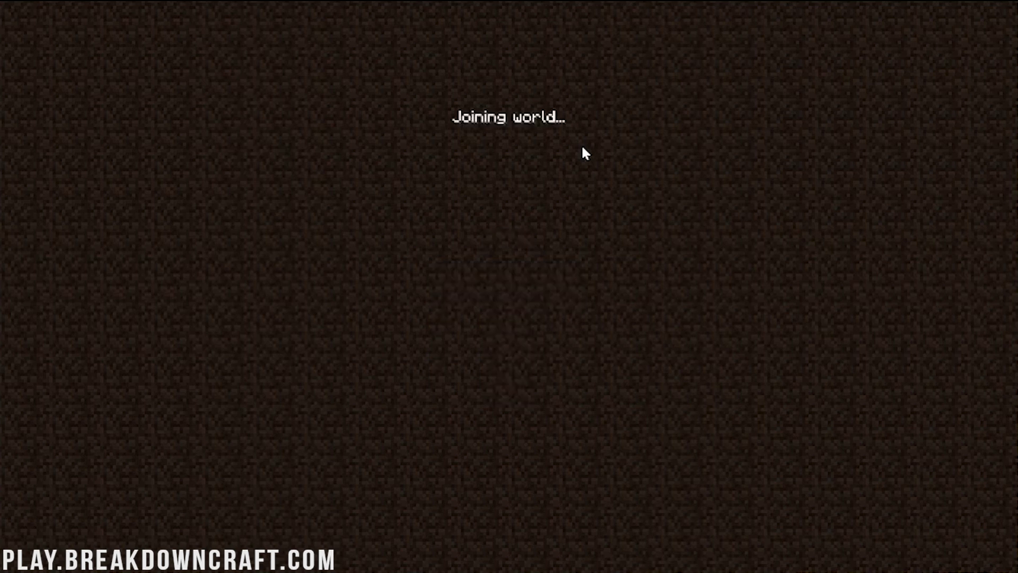
Walk past the birch tree, across the shallow water and into the forest
key("w")
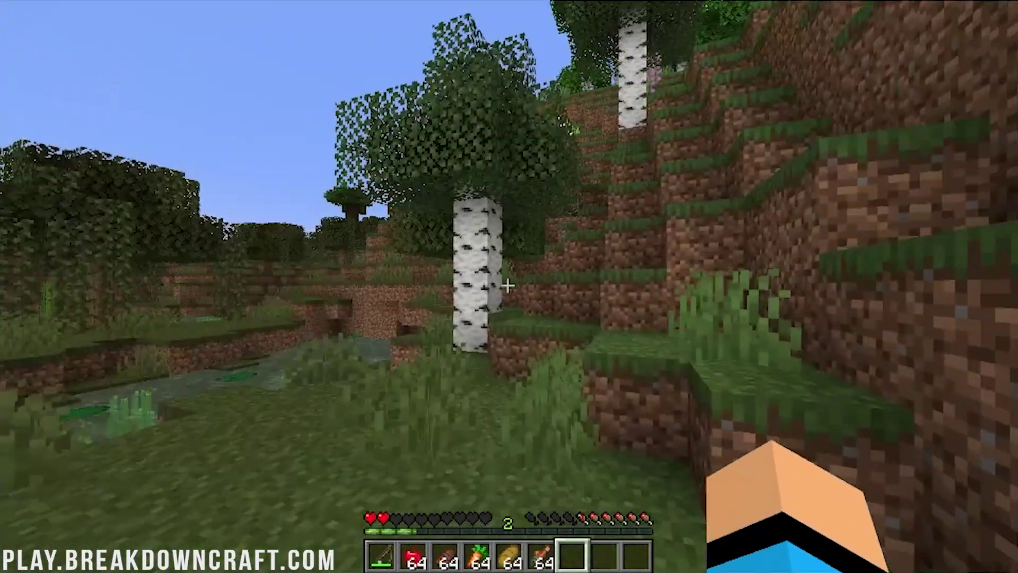
key("w")
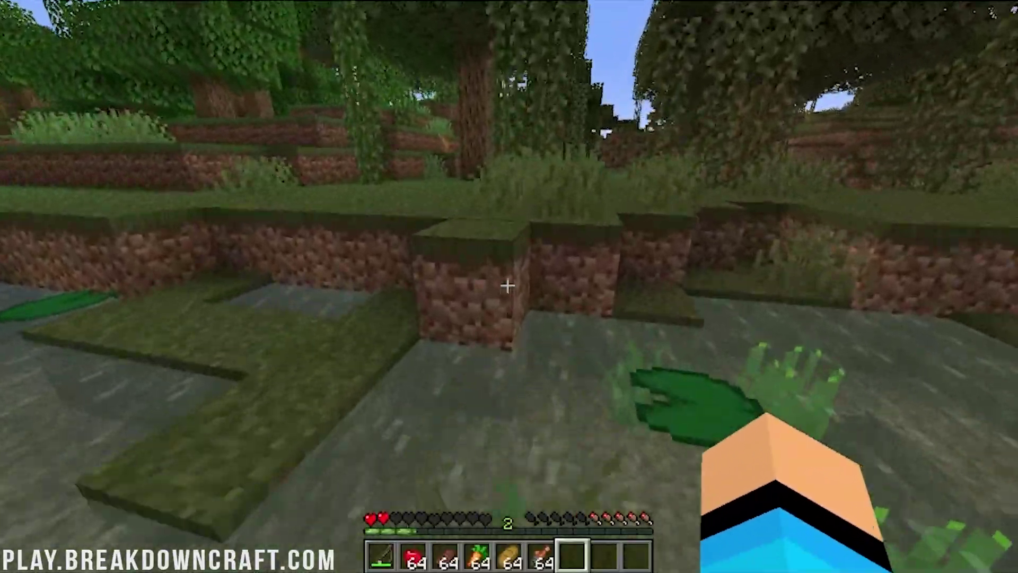
key("space")
key("w")
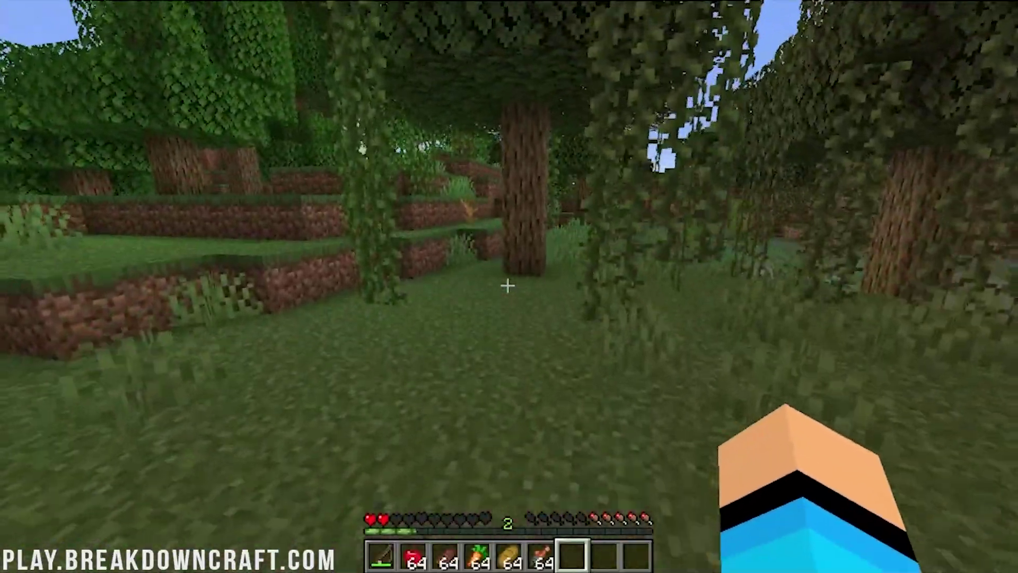
key("w")
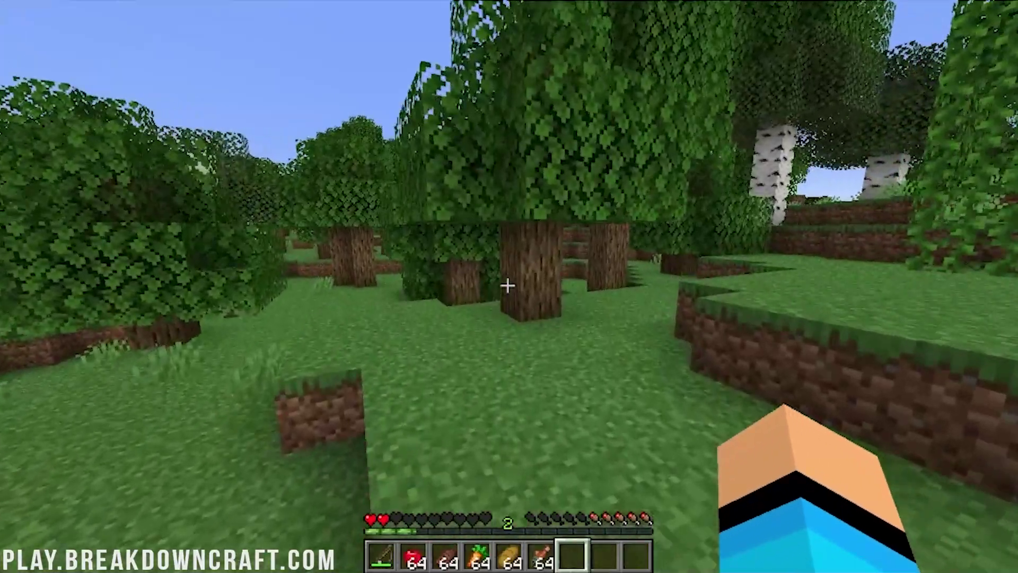
Hold the sixth-slot food, the bread, the carrot and the steak in turn to compare their hunger previews
key("6")
key("w")
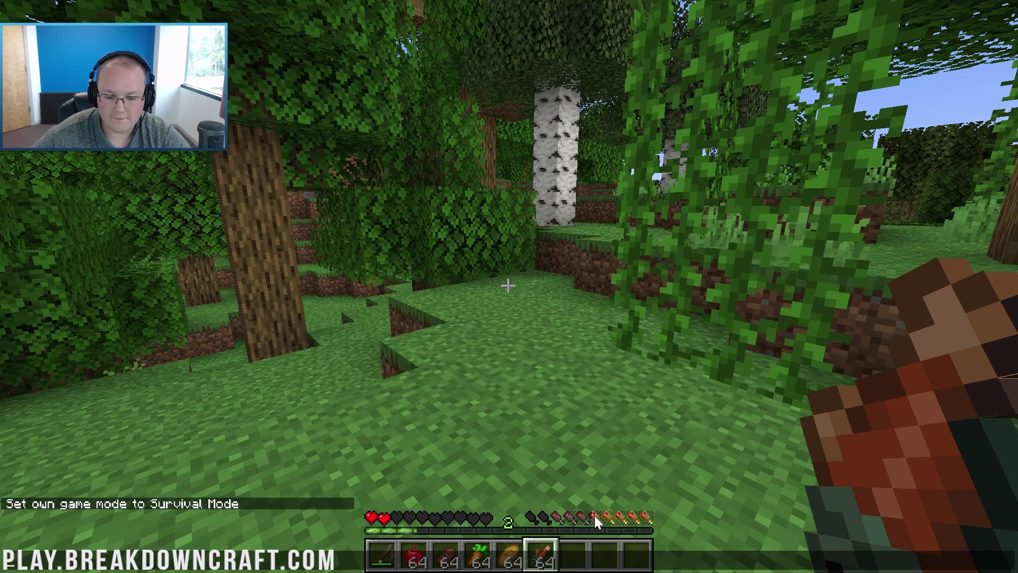
key("5")
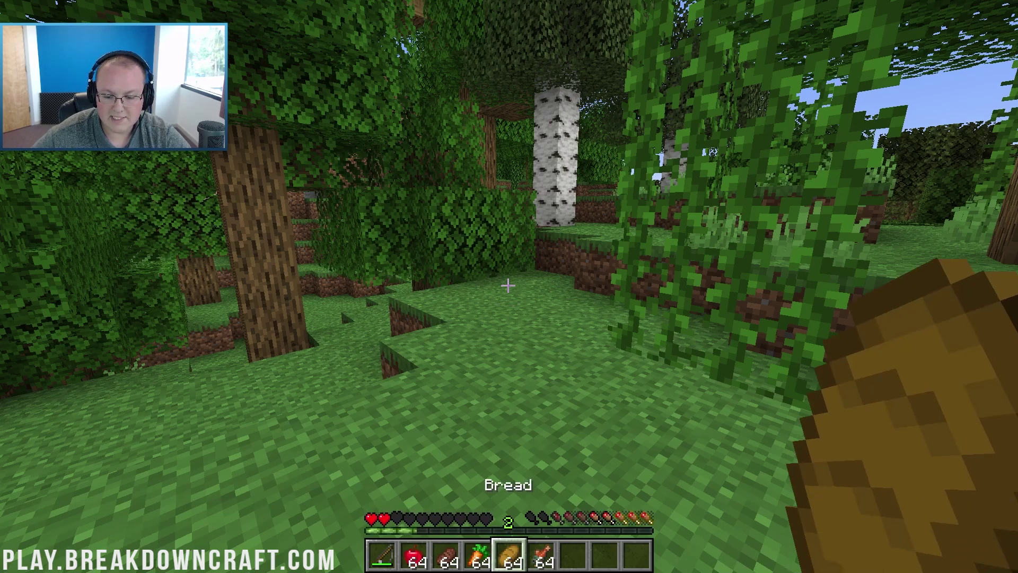
key("4")
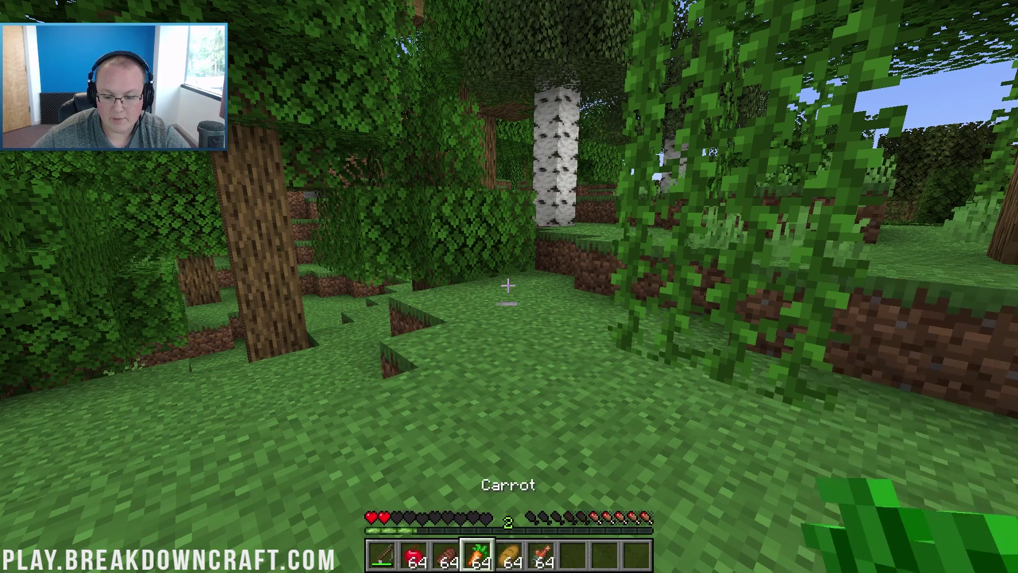
key("3")
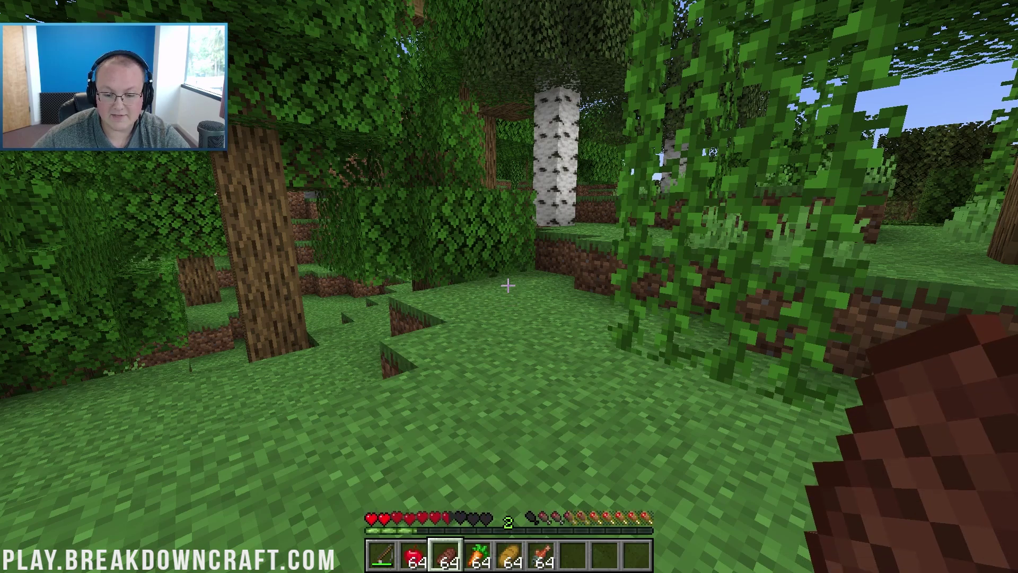
Eat one apple, and hold the steak to preview its effect on hunger and health
key("2")
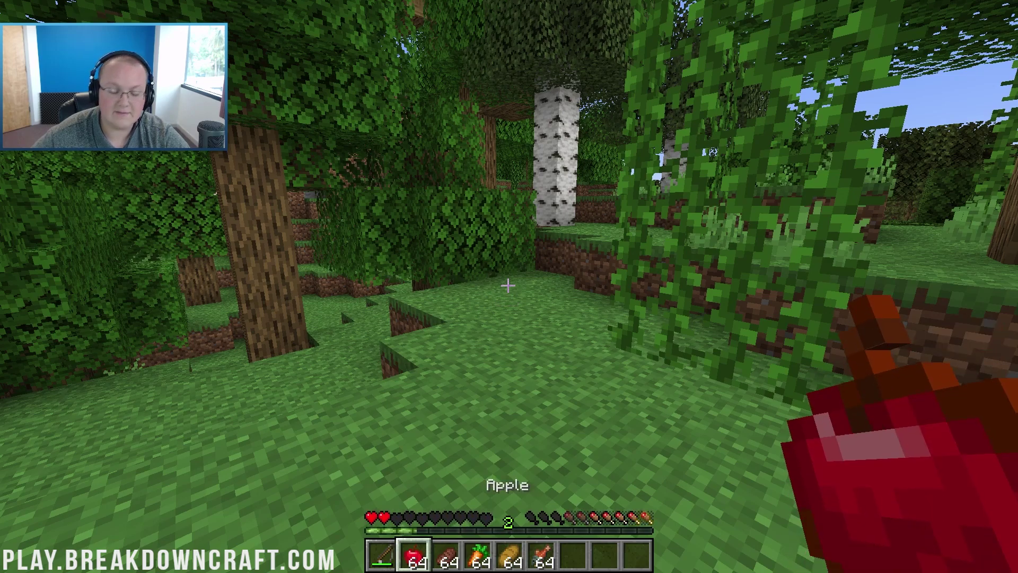
right_click(508, 286)
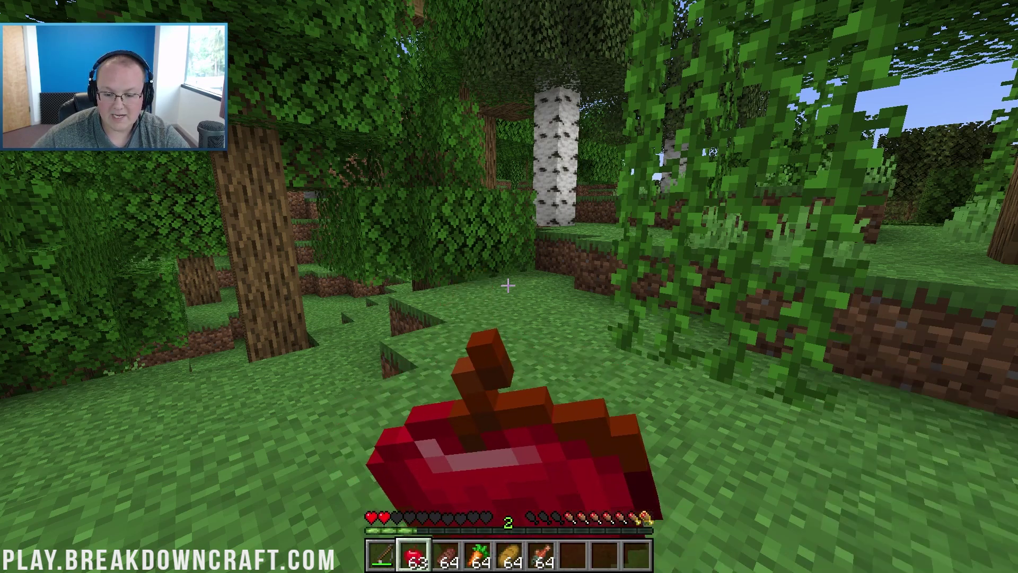
key("3")
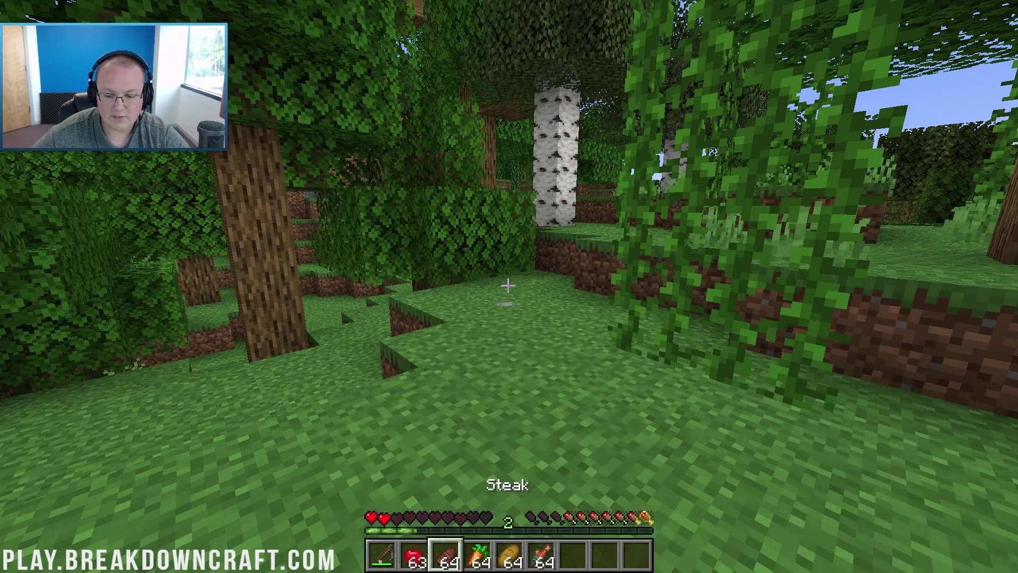
key("t")
key("Escape")
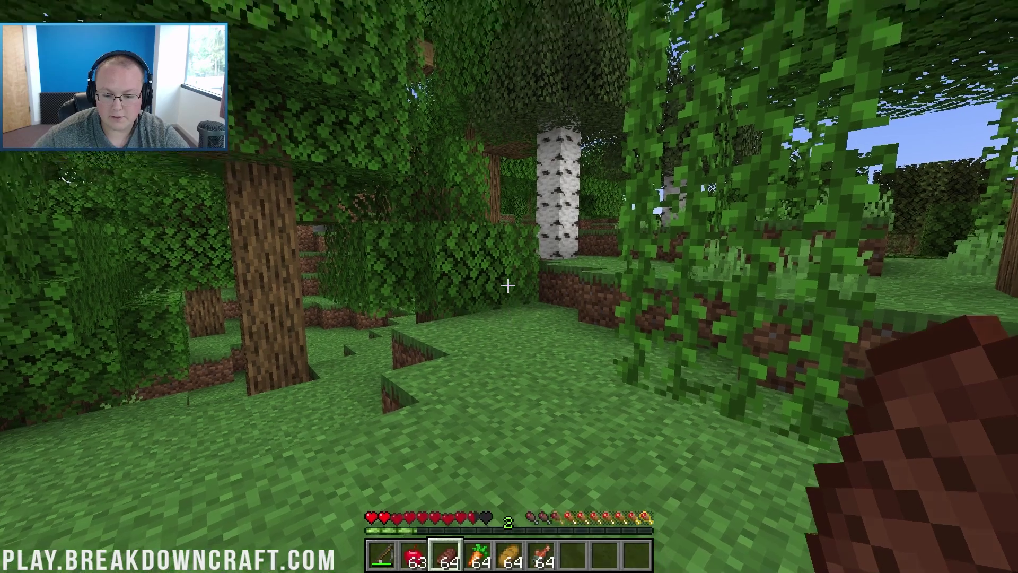
Cycle through the other foods, eat one steak and inspect the health and hunger bars
key("5")
key("6")
key("3")
right_click(508, 286)
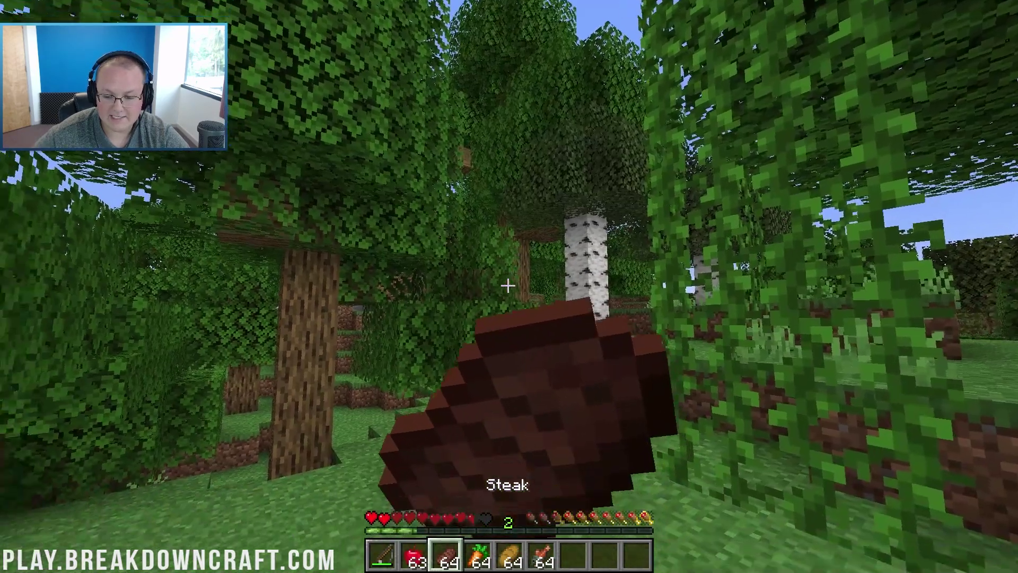
key("t")
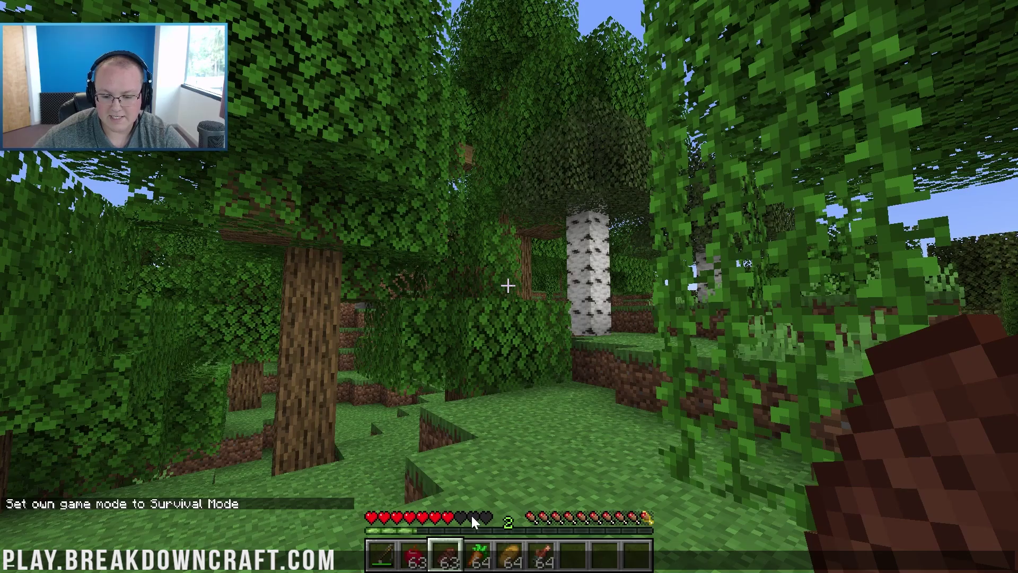
key("Escape")
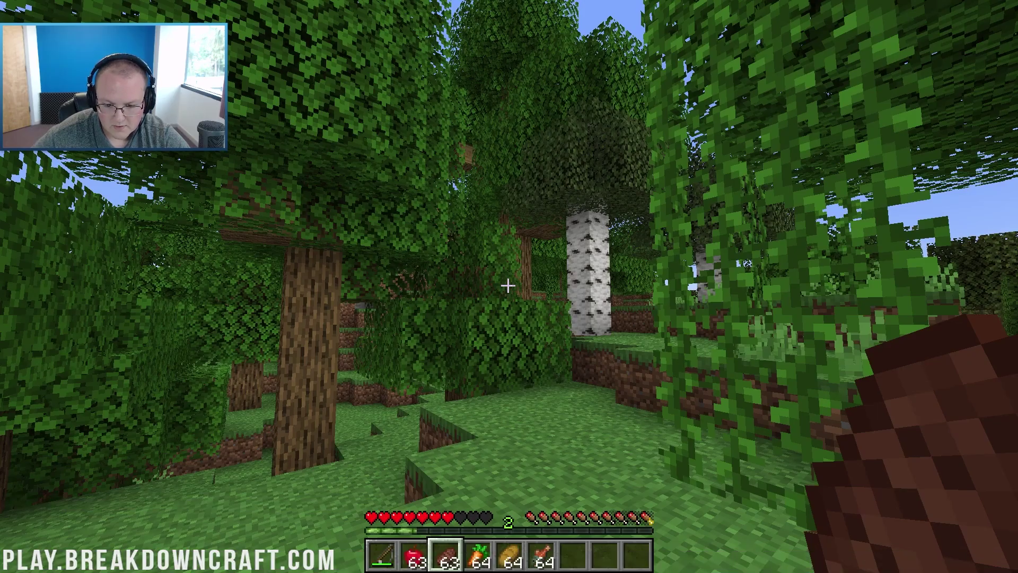
Travel through the forest and along the grassy hillside while watching the health and hunger bars
key("w")
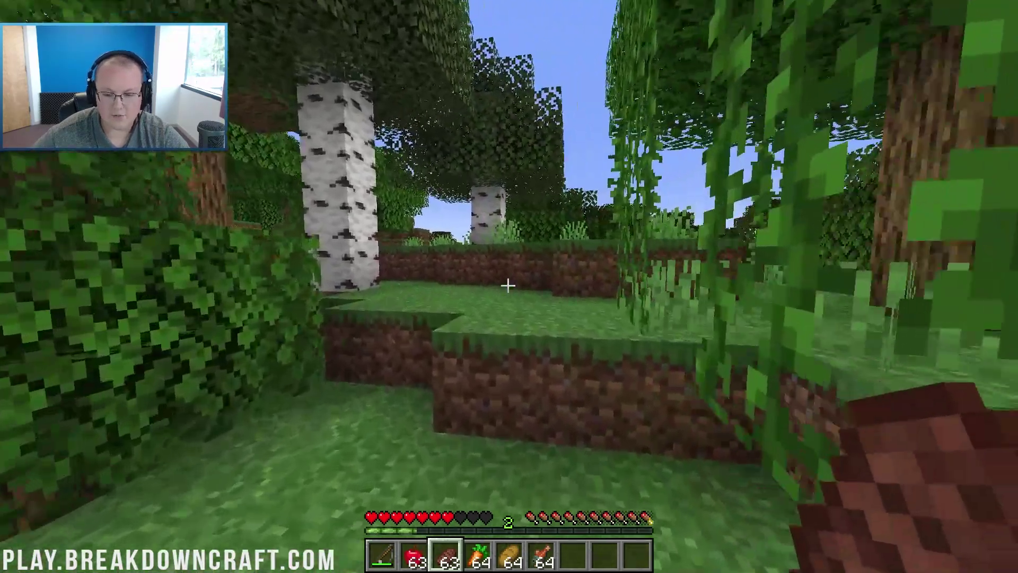
key("w")
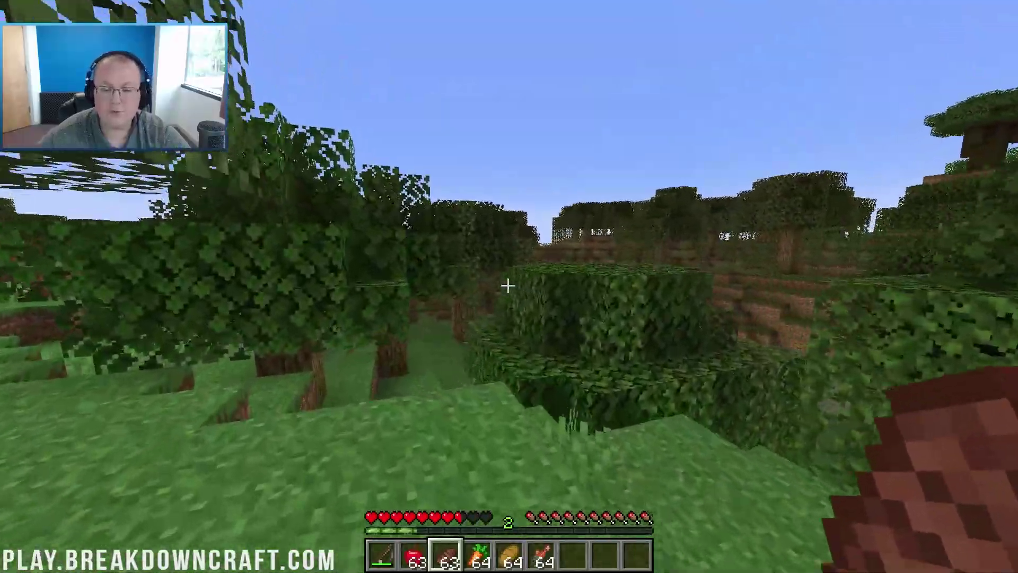
key("w")
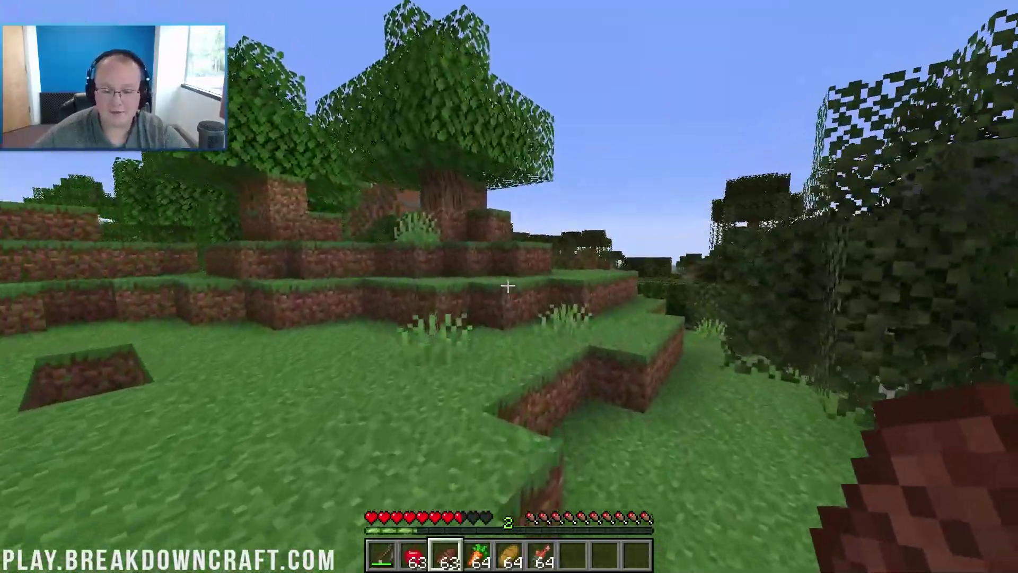
key("w")
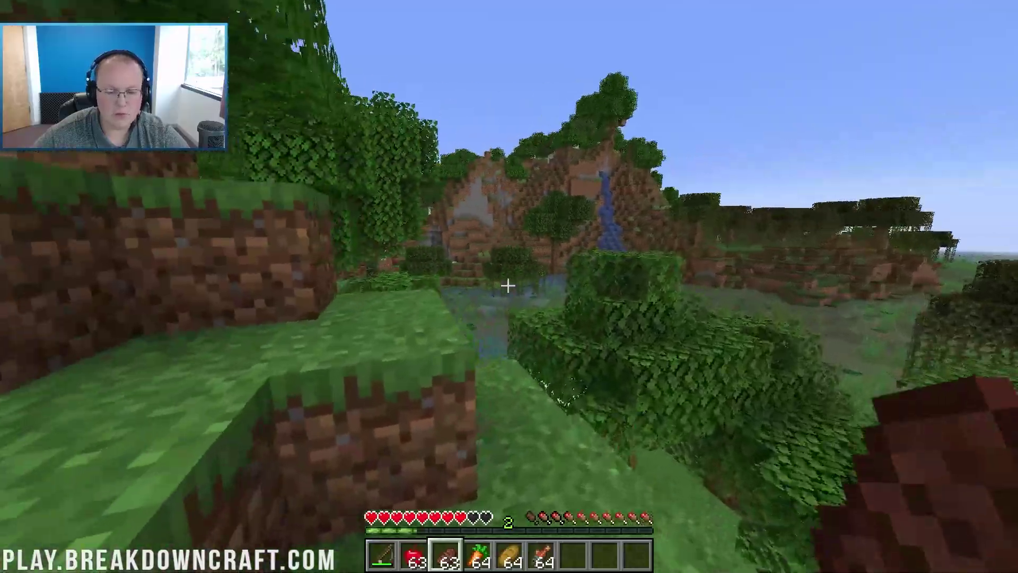
key("w")
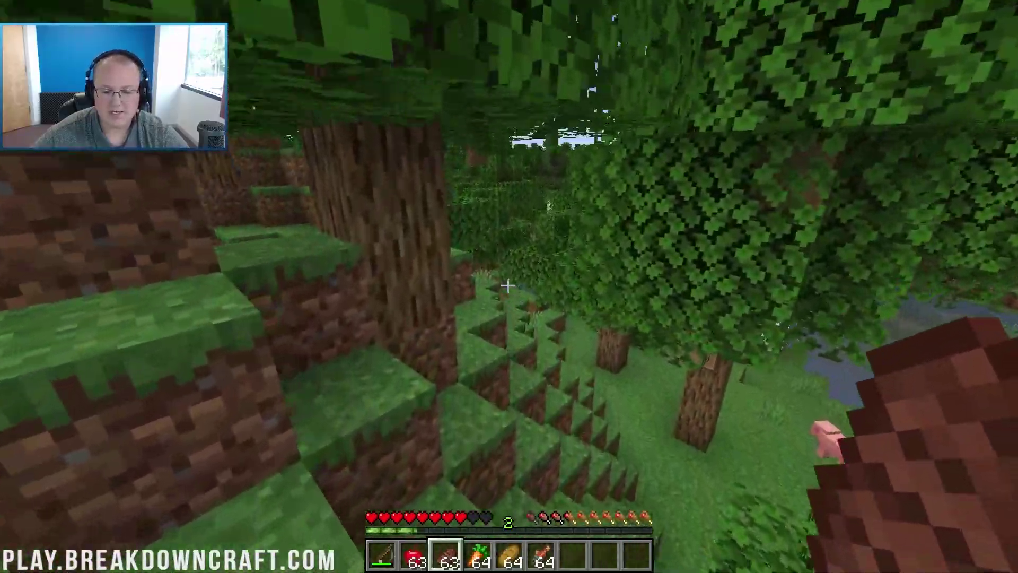
key("w")
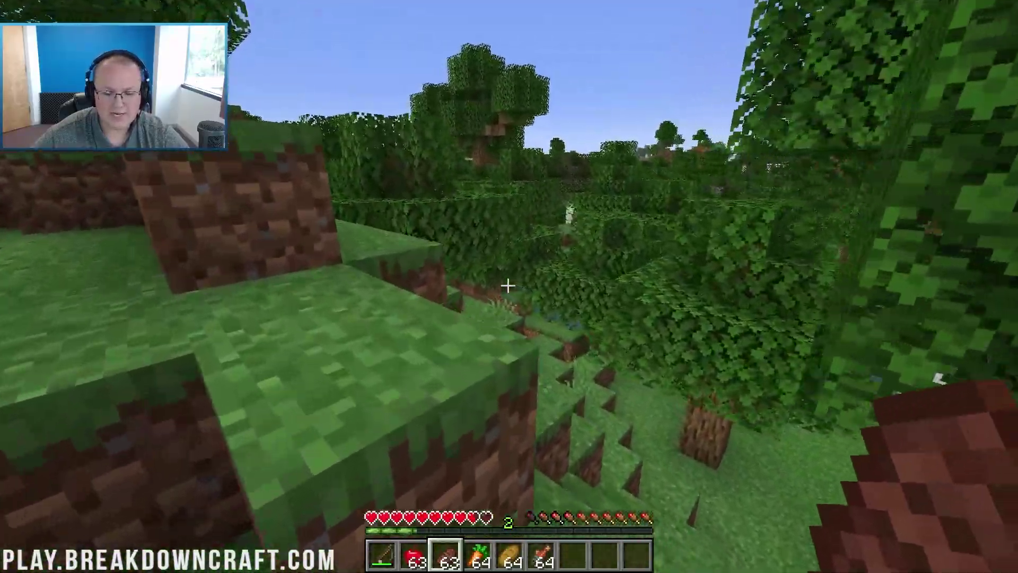
key("w")
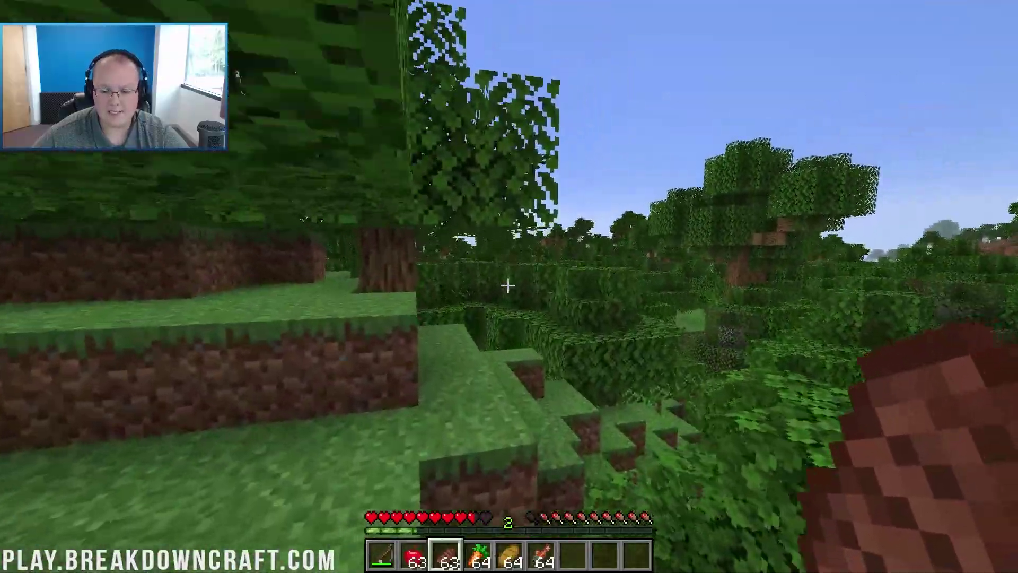
Move out onto the forest treetops and eat one steak to check its effect on the health and hunger bars
key("w")
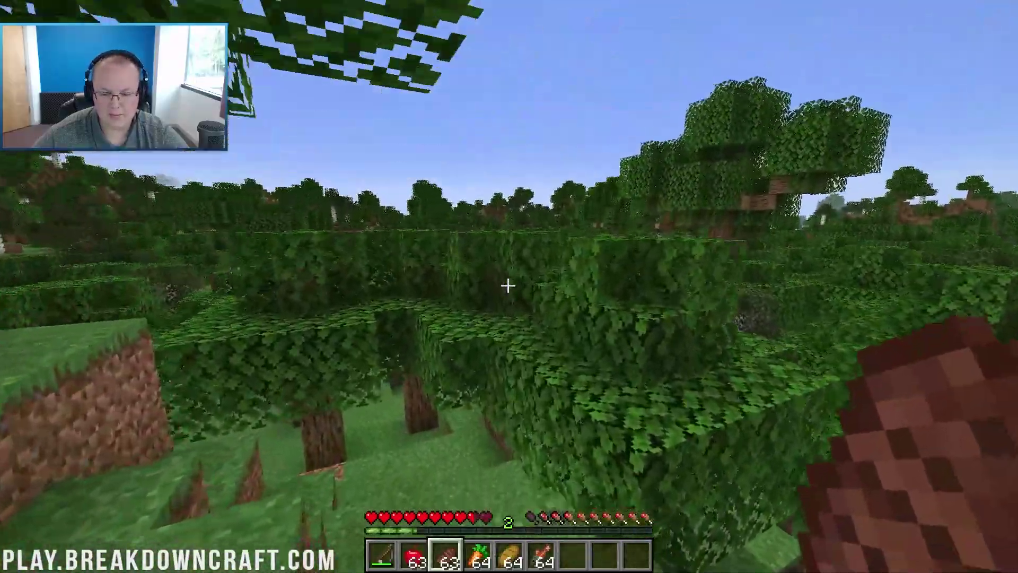
key("w")
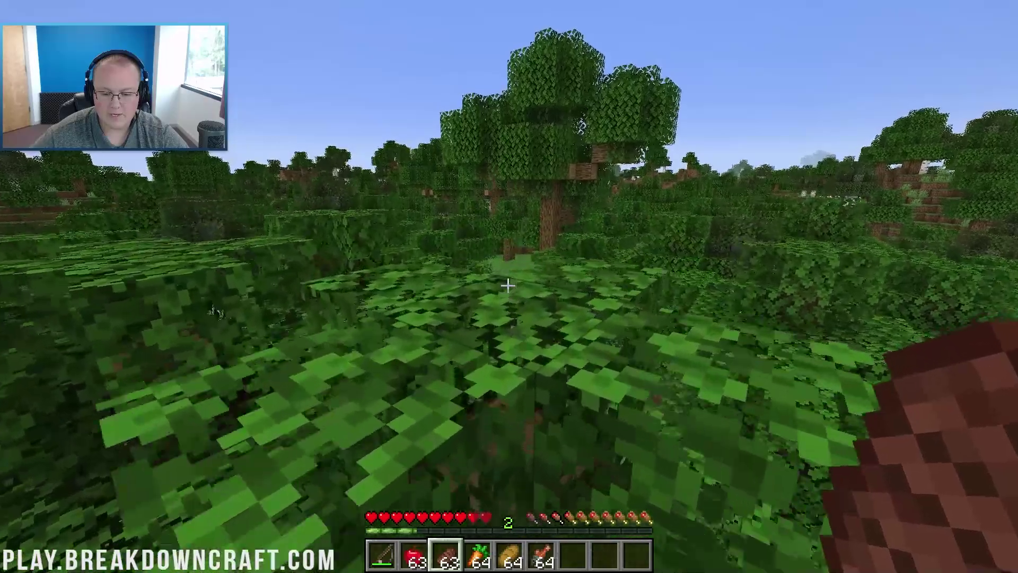
key("F3+F4")
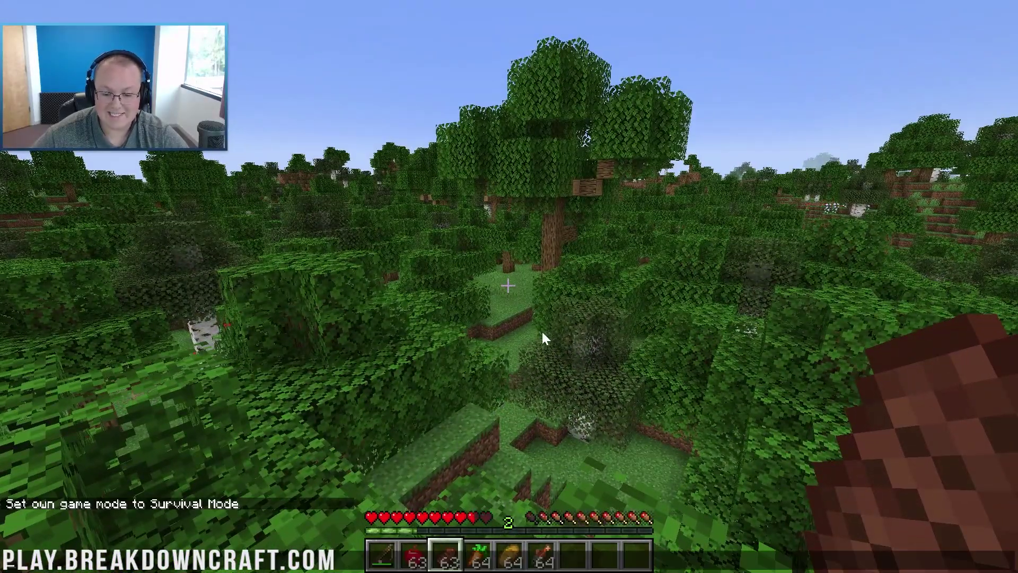
left_click(542, 332)
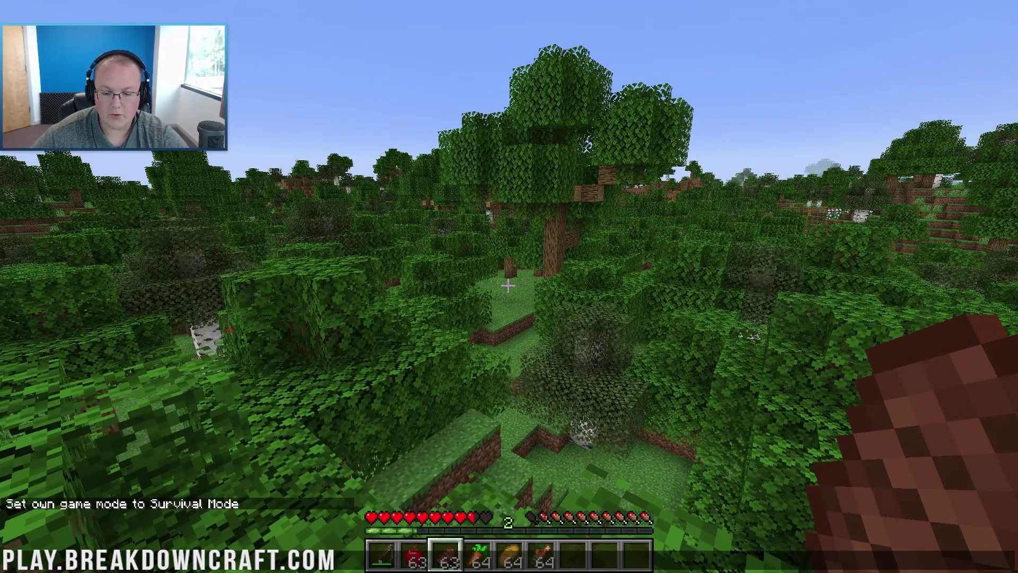
right_click(509, 286)
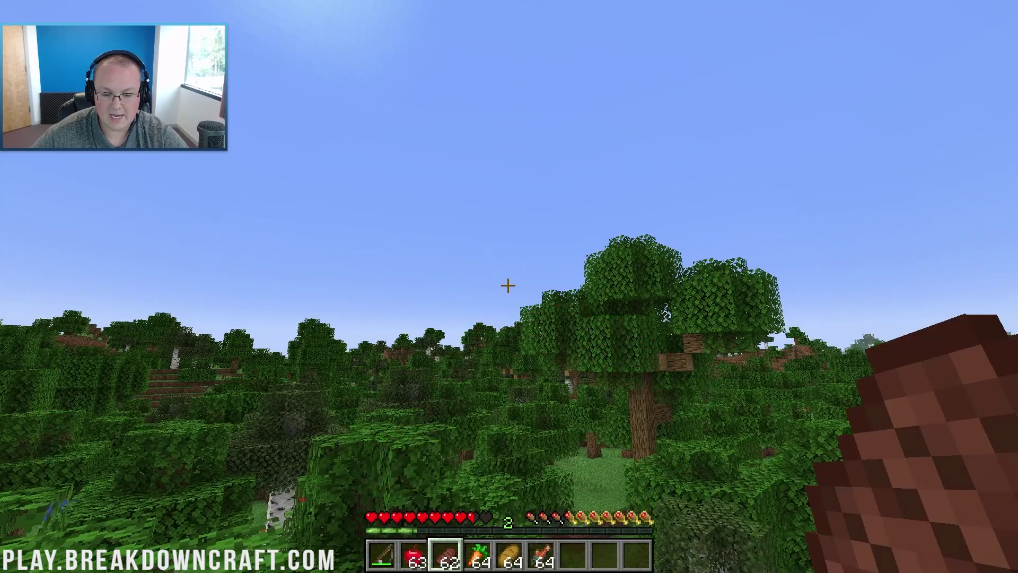
key("t")
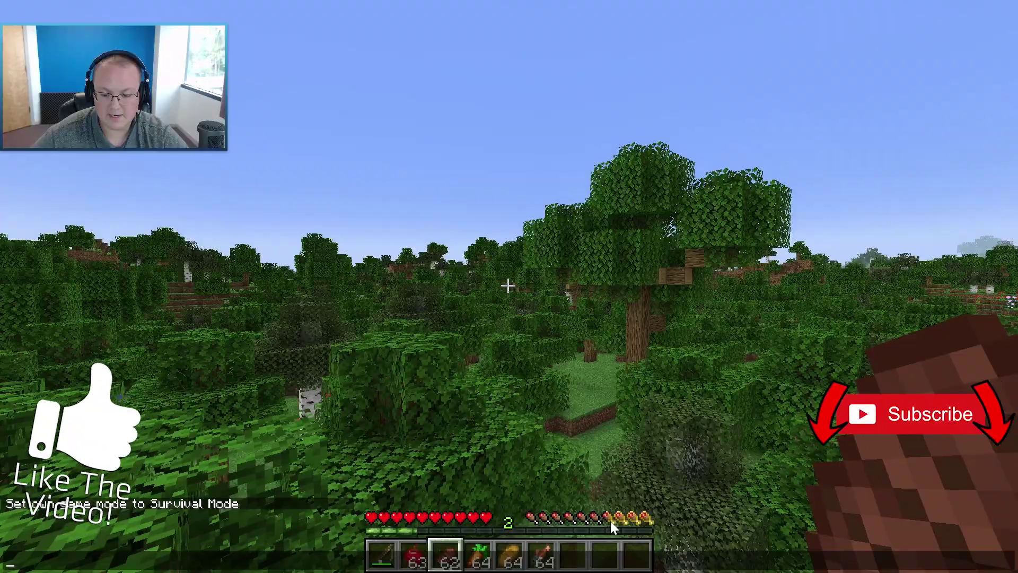
key("Escape")
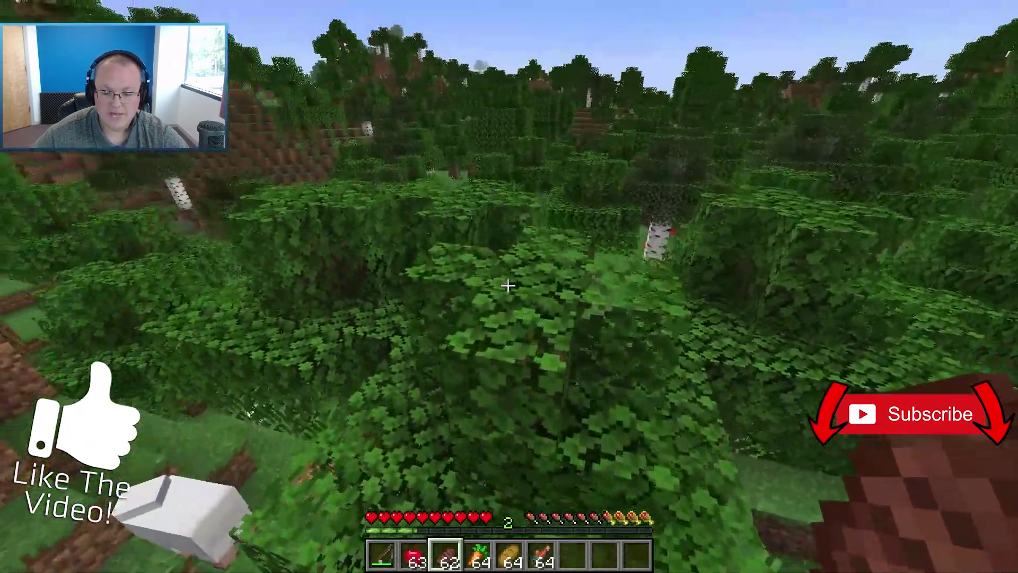
Roam across the forest treetops with the steak in hand, keeping the health and hunger bars in view
key("w")
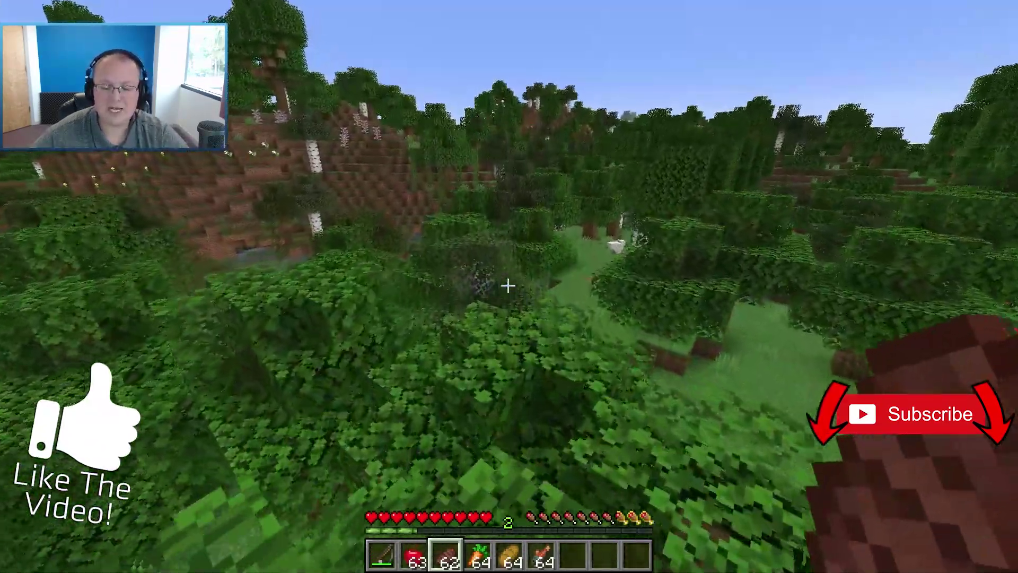
key("w")
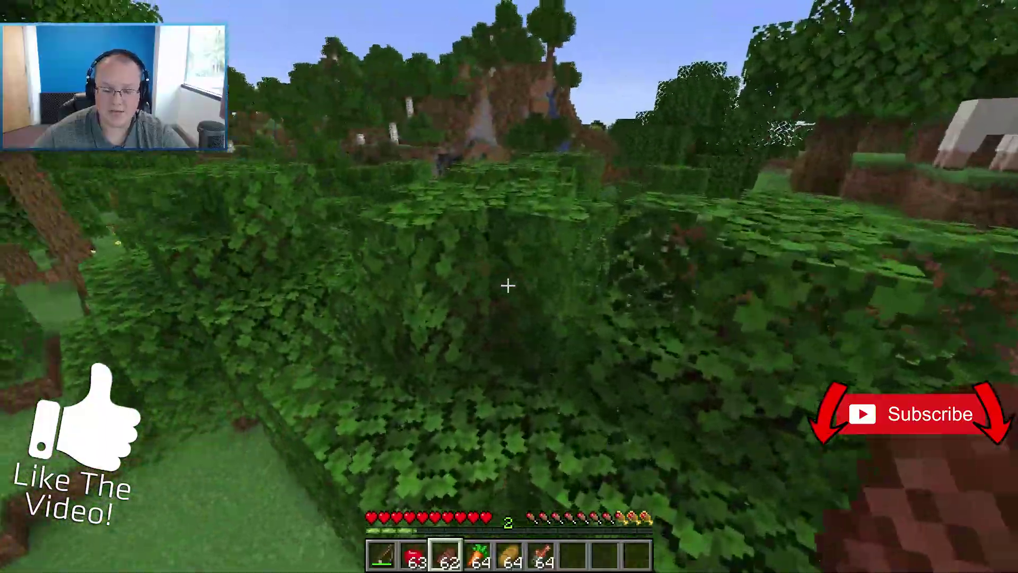
key("w")
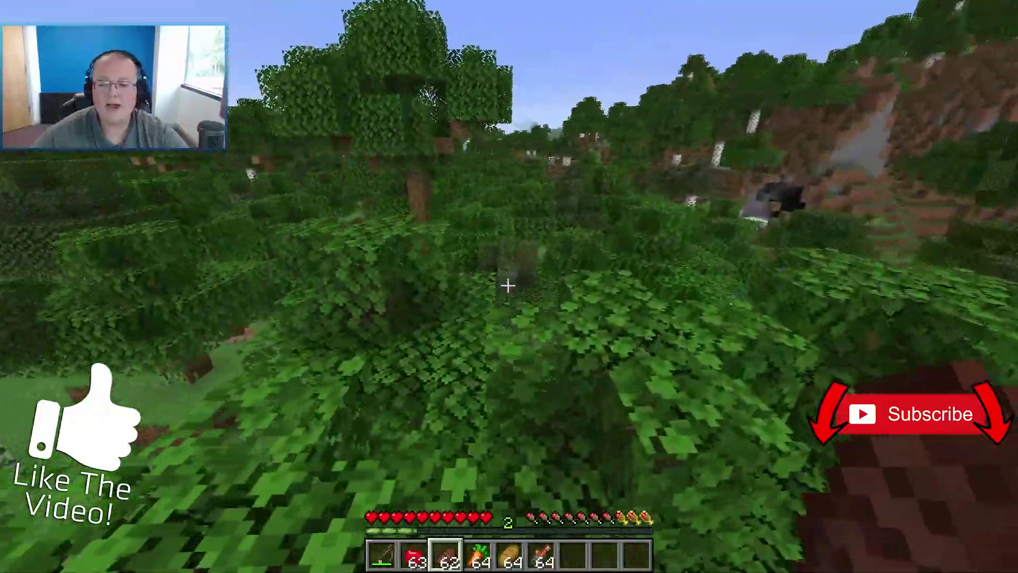
key("w")
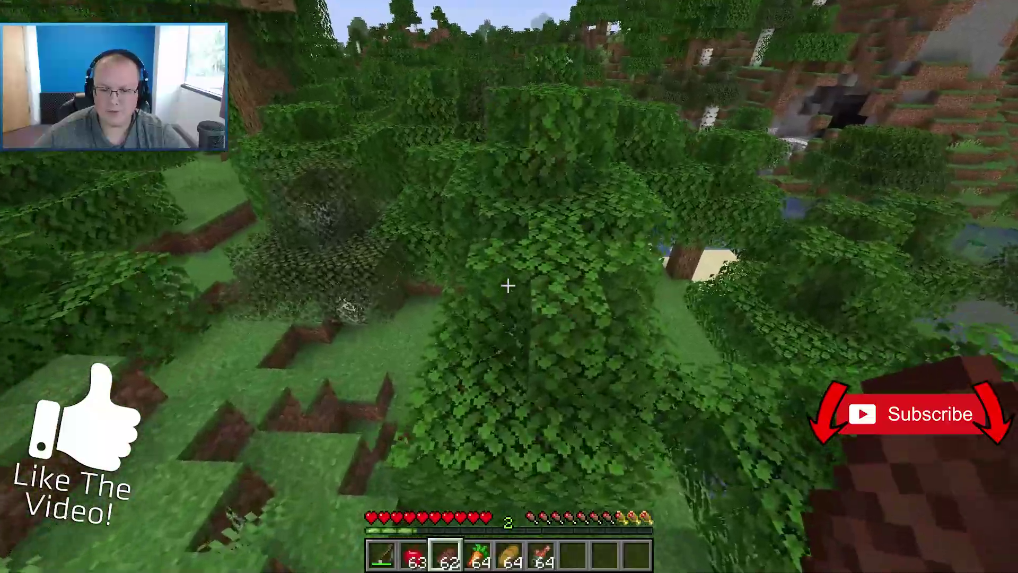
key("w")
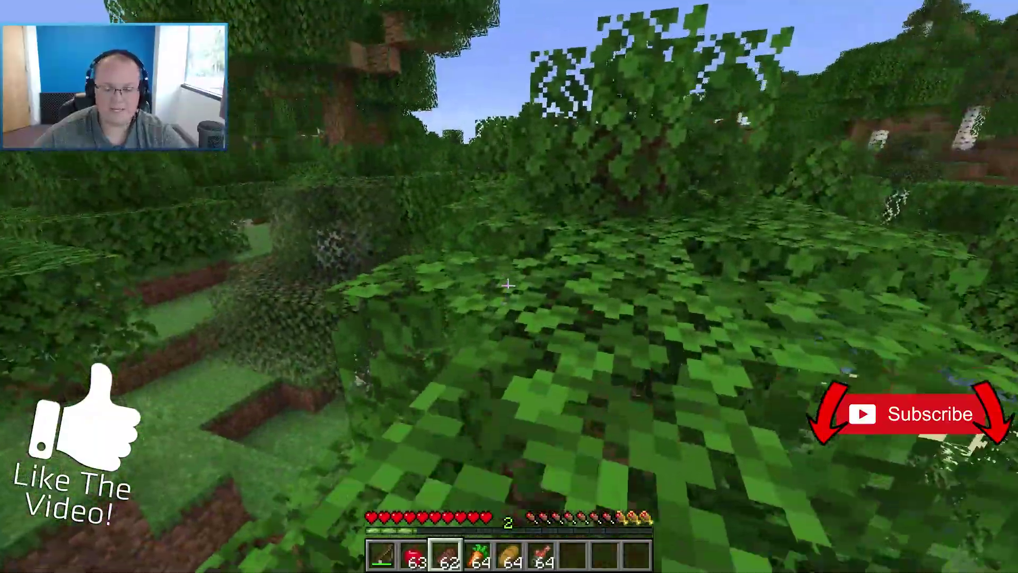
key("w")
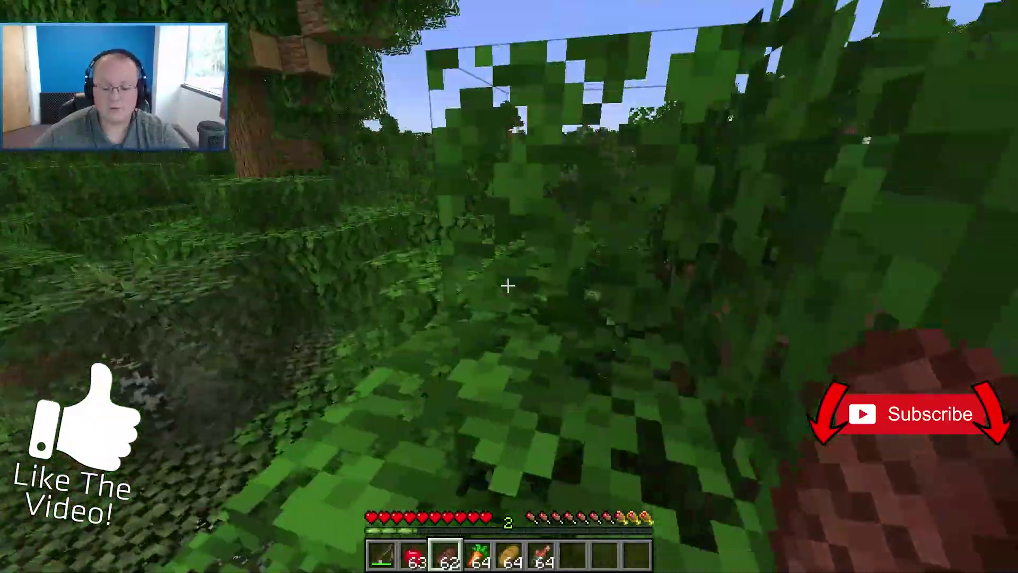
key("w")
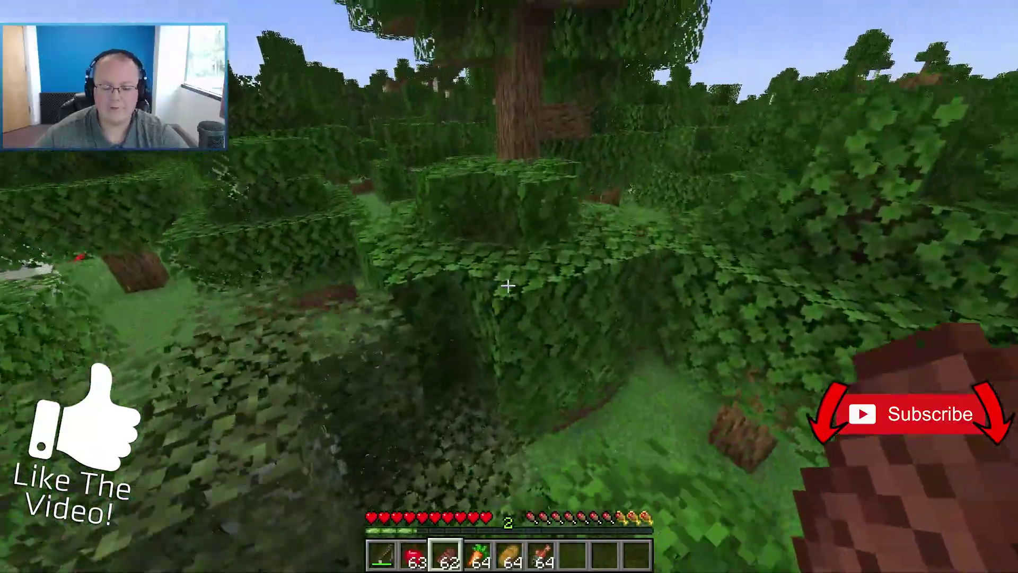